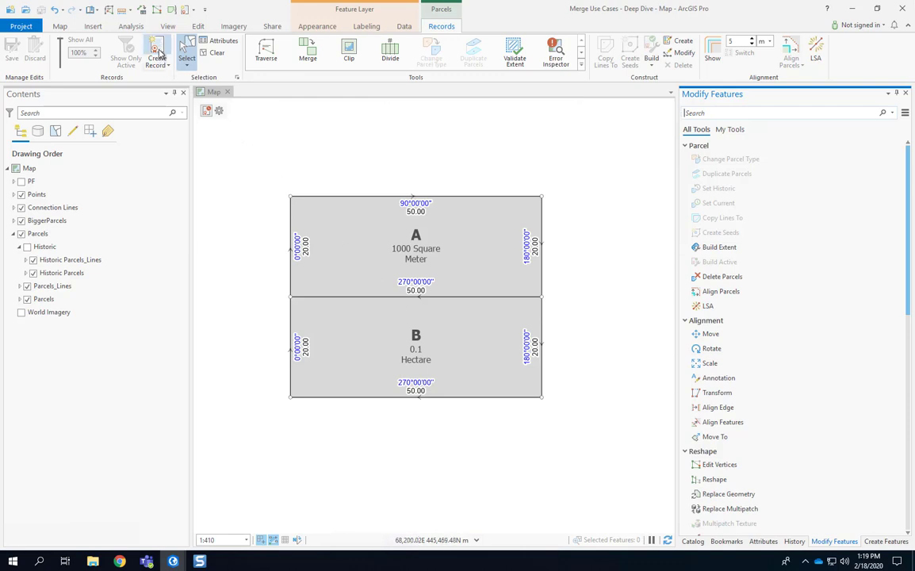
- Create a new parcel record named Merge
click(157, 52)
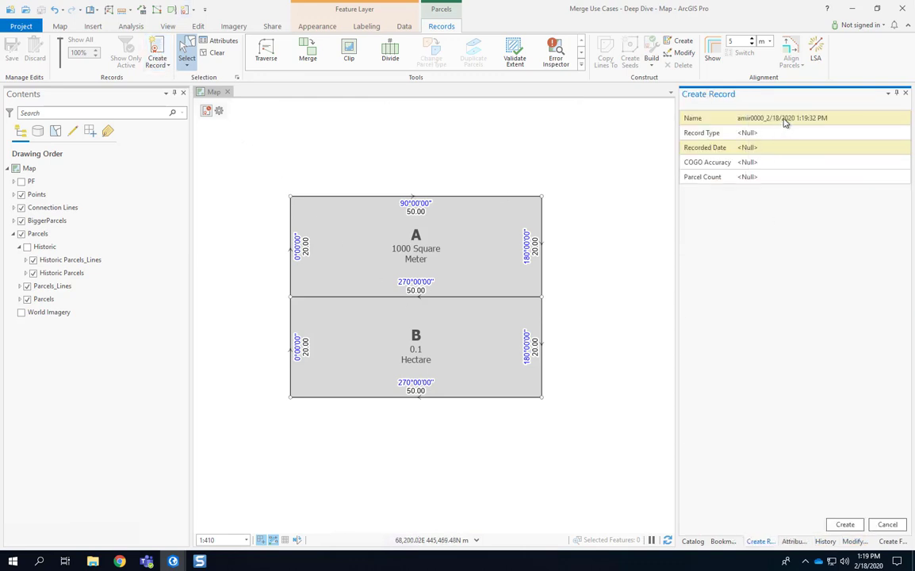
click(784, 119)
text(Merge)
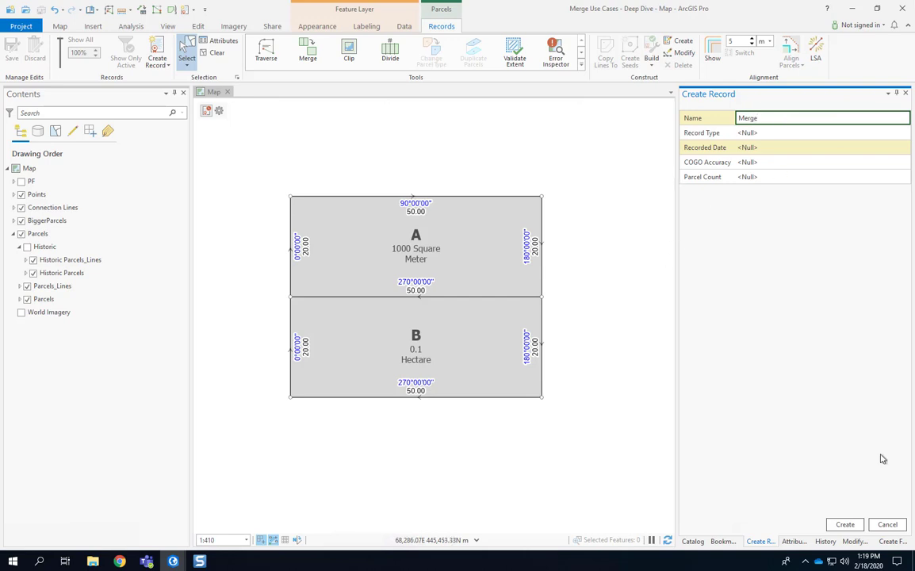
click(845, 524)
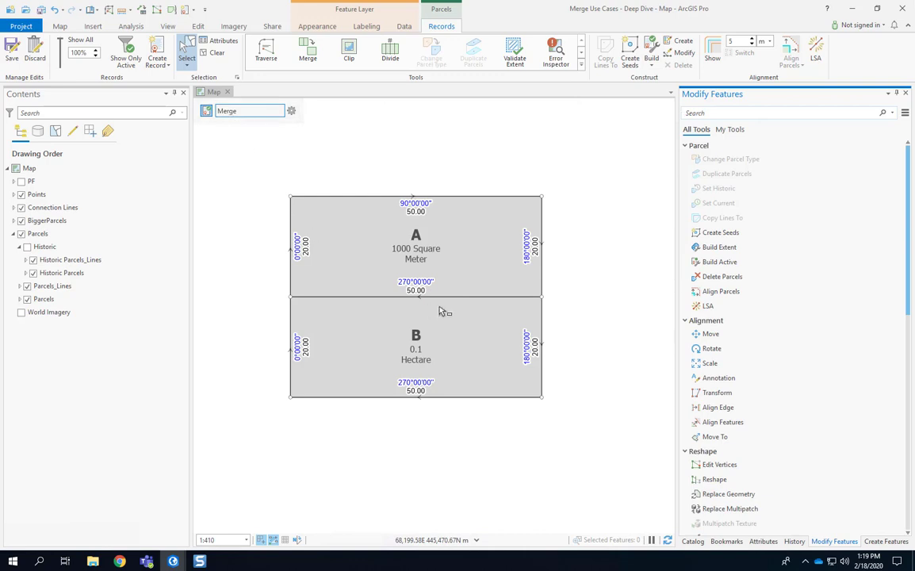
- Merge parcels A and B into a new 2000 square metre parcel C
drag(357, 283, 386, 325)
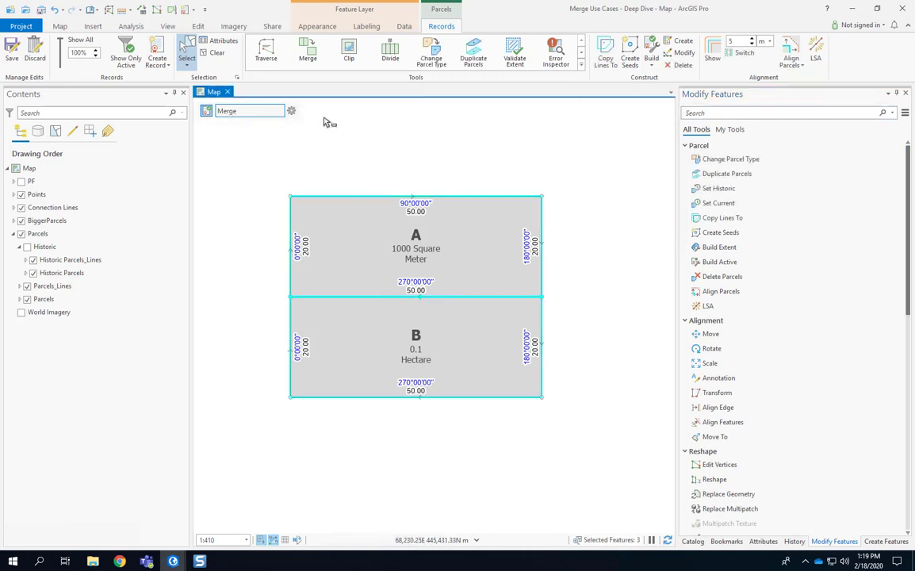
click(307, 52)
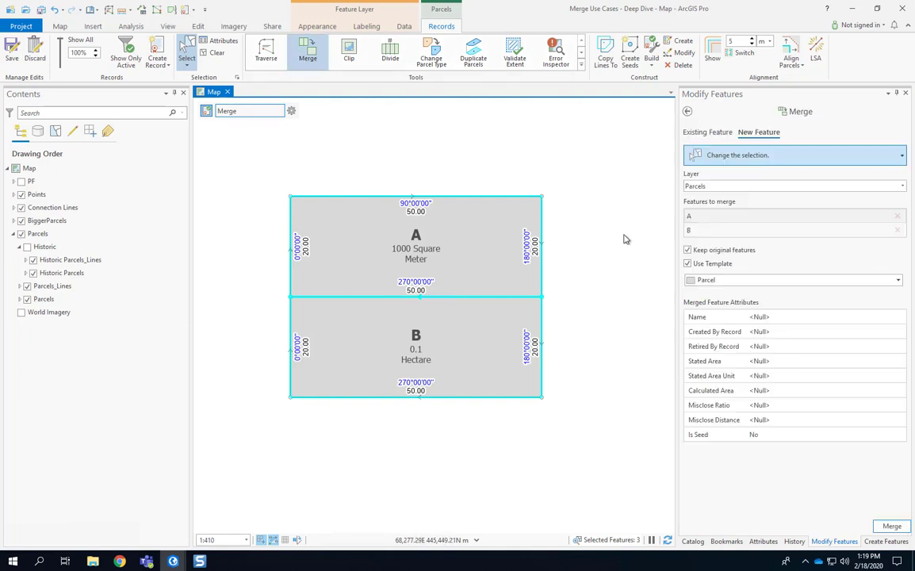
click(776, 320)
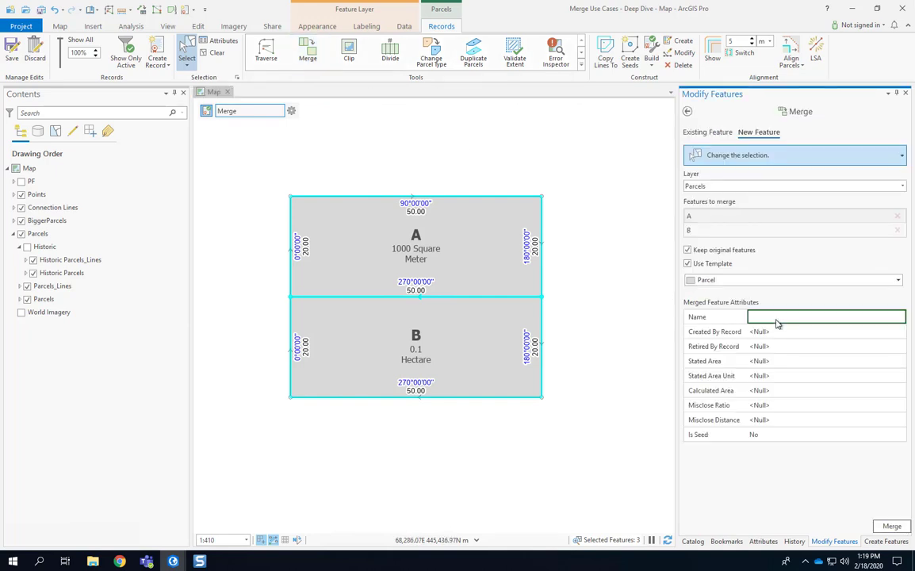
text(C)
click(889, 527)
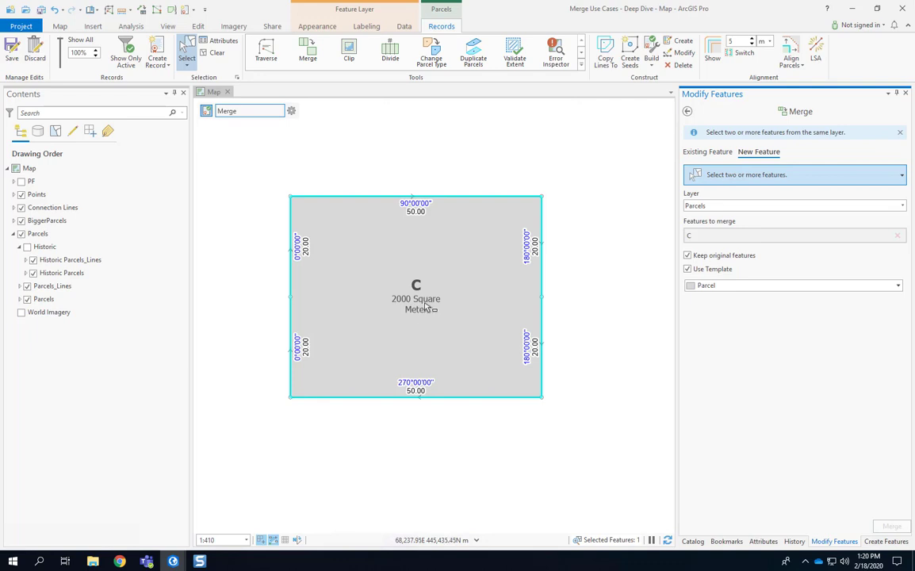
click(21, 26)
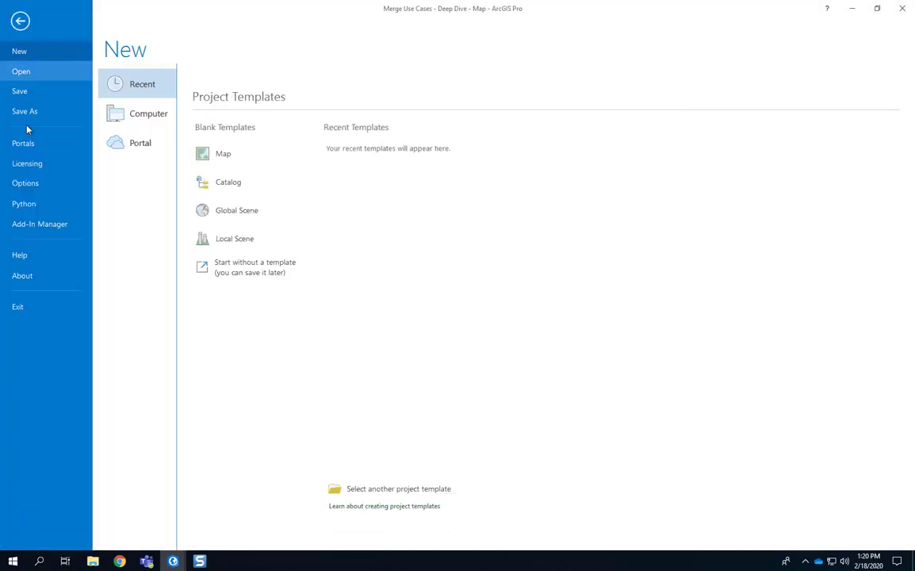
click(25, 182)
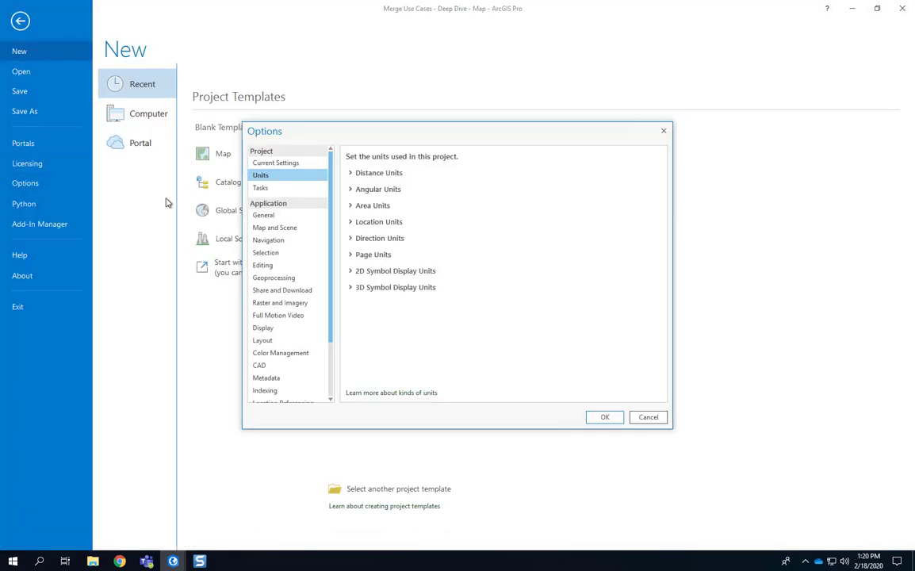
click(351, 205)
click(571, 258)
click(639, 292)
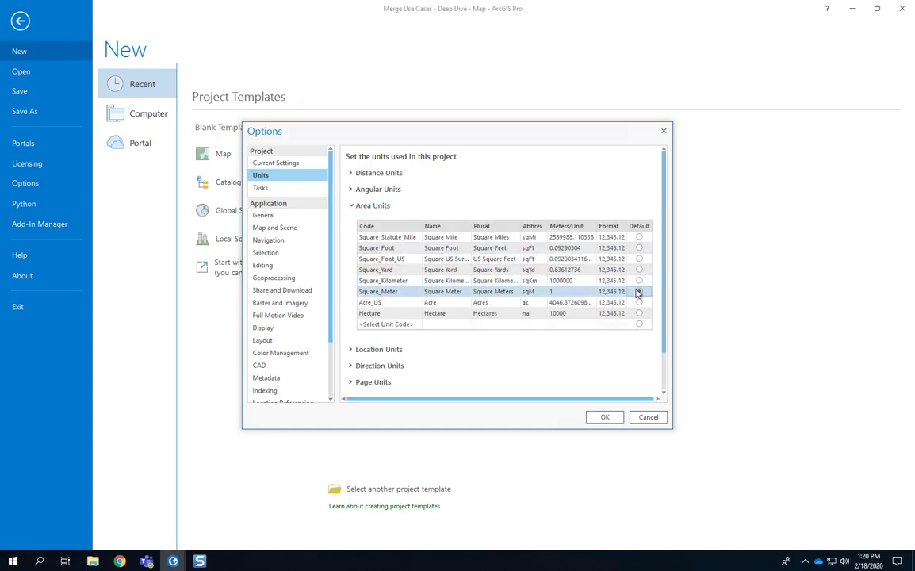
click(652, 419)
click(21, 20)
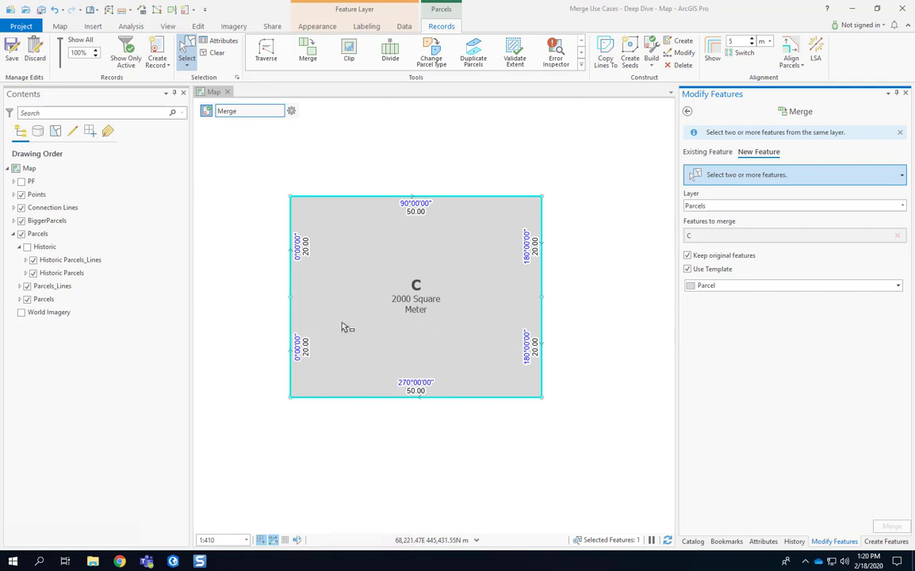
- Turn on the Historic layer and turn off the Parcels_Lines and Parcels layers
click(28, 247)
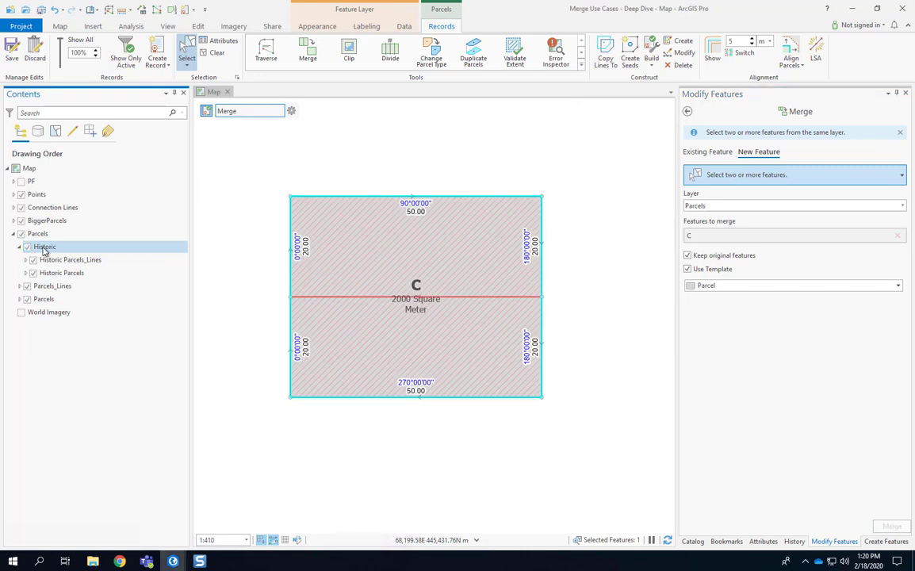
click(26, 286)
click(29, 300)
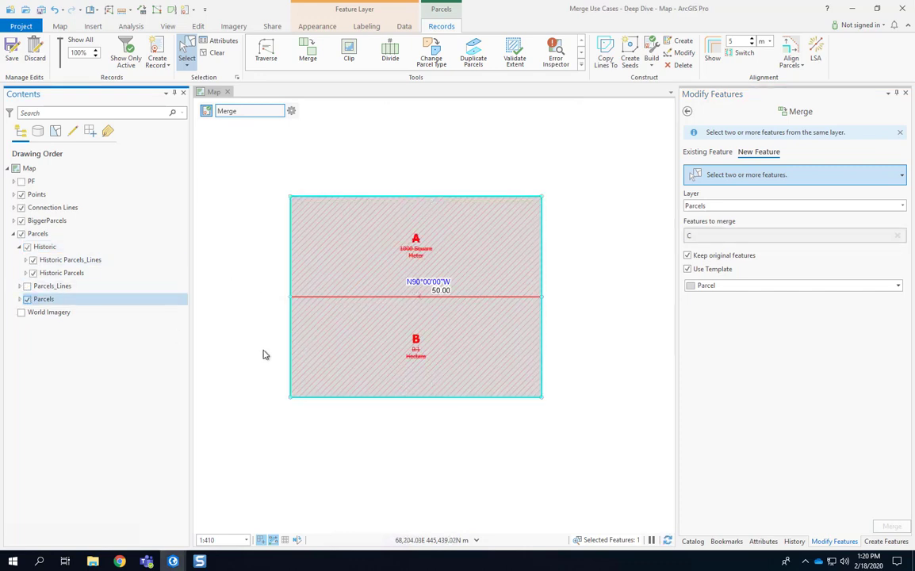
click(27, 299)
click(27, 299)
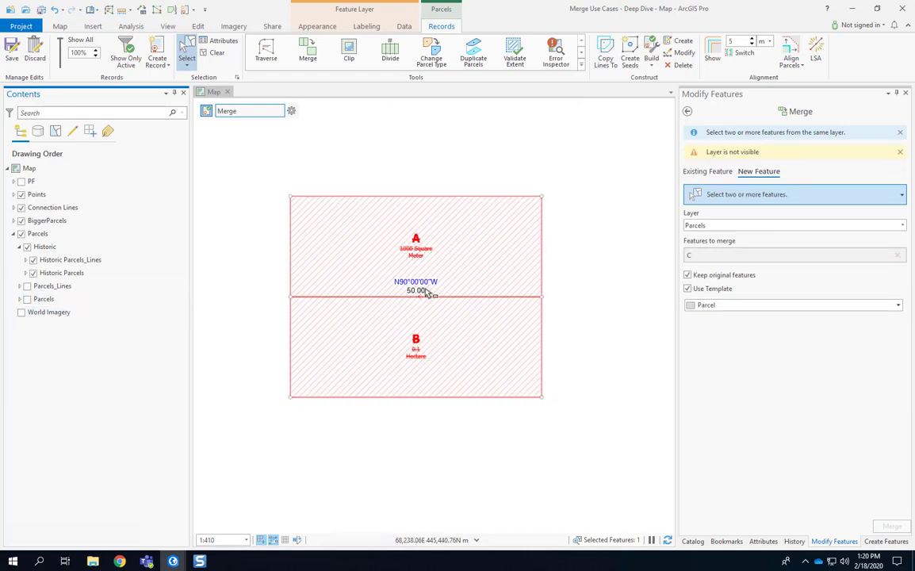
- Hide Historic Parcels and show the attributes of the retired 50.00 line between A and B
click(37, 272)
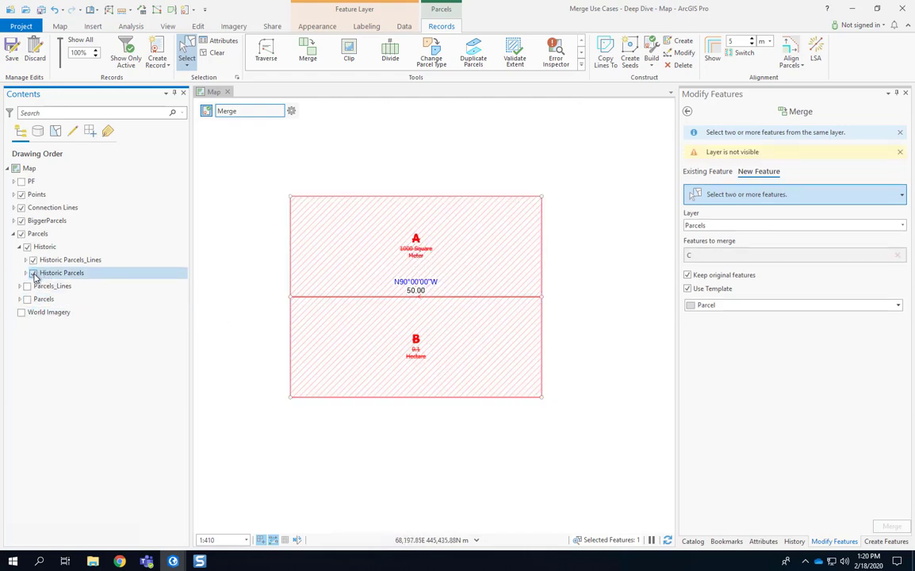
click(33, 273)
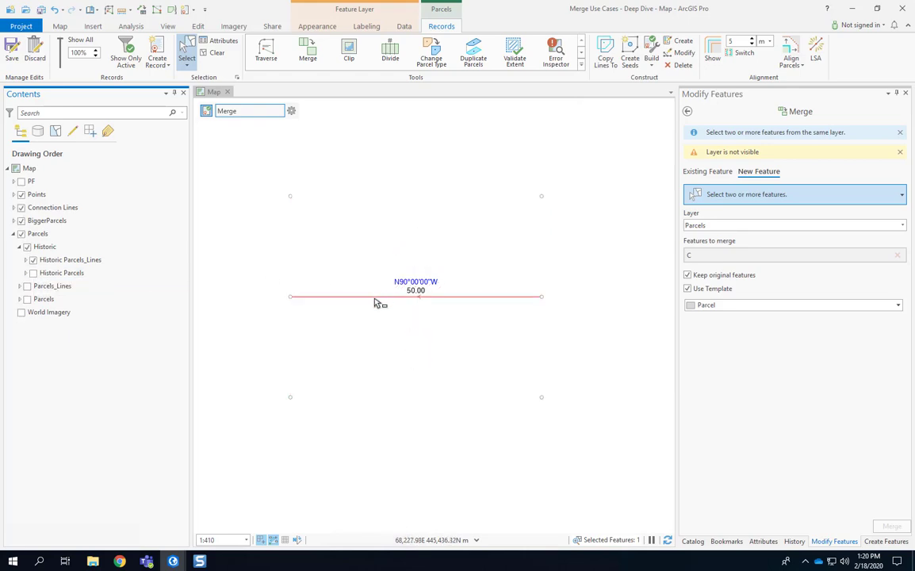
click(372, 301)
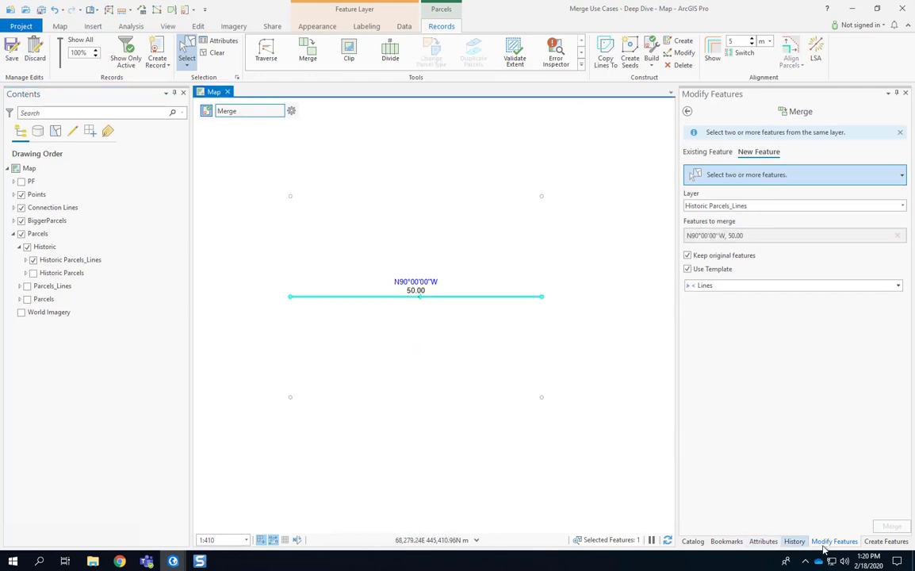
click(763, 541)
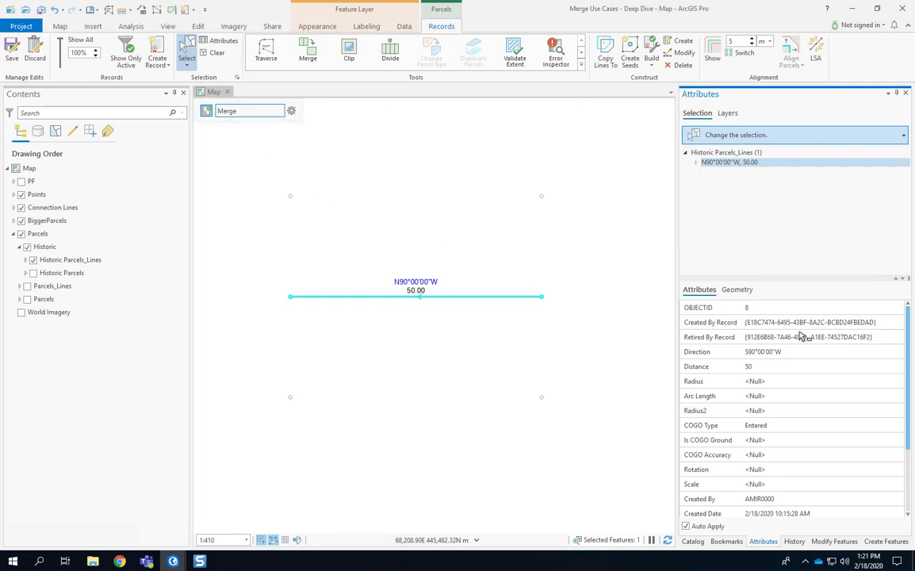
- Inspect historic parcel A, then restore parcel C with its dimension lines and leave PF labels hidden
click(33, 272)
click(349, 255)
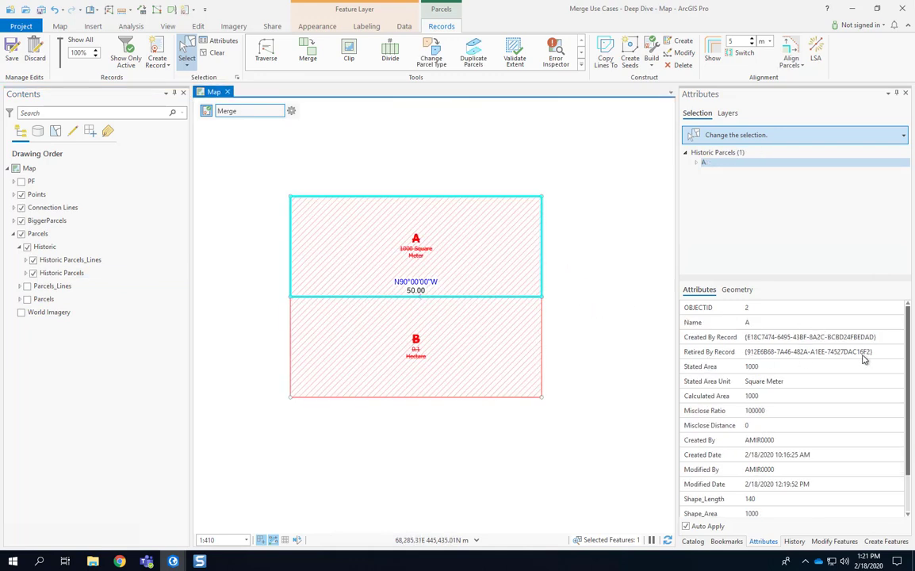
click(27, 246)
click(27, 299)
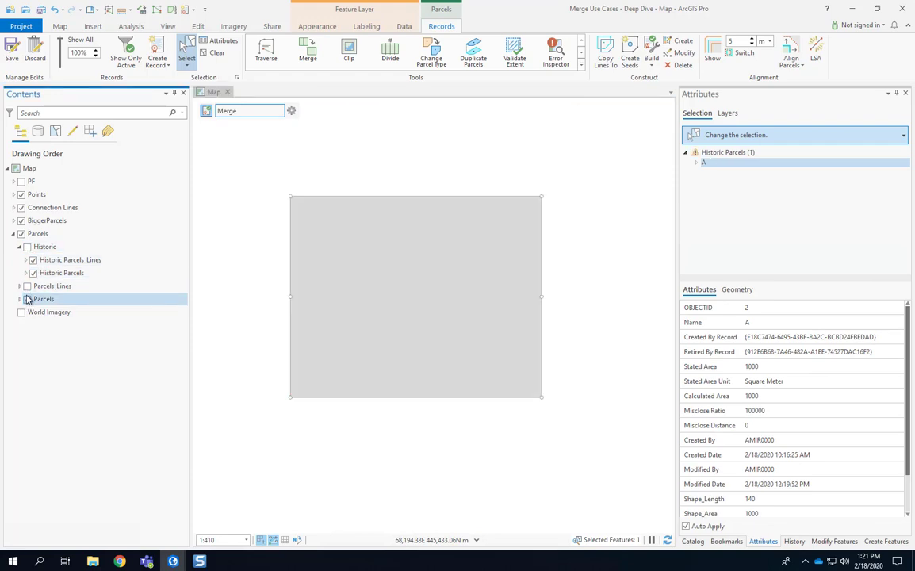
click(27, 286)
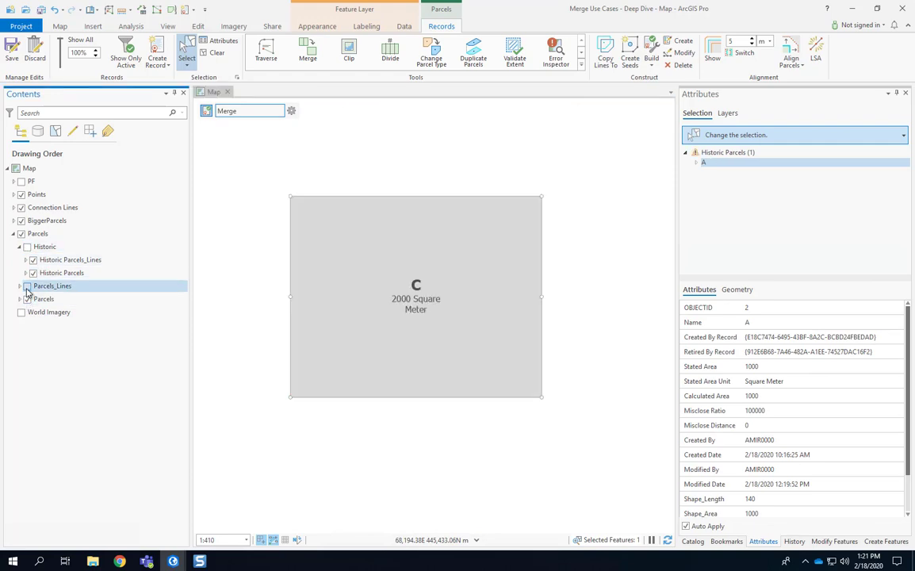
click(21, 182)
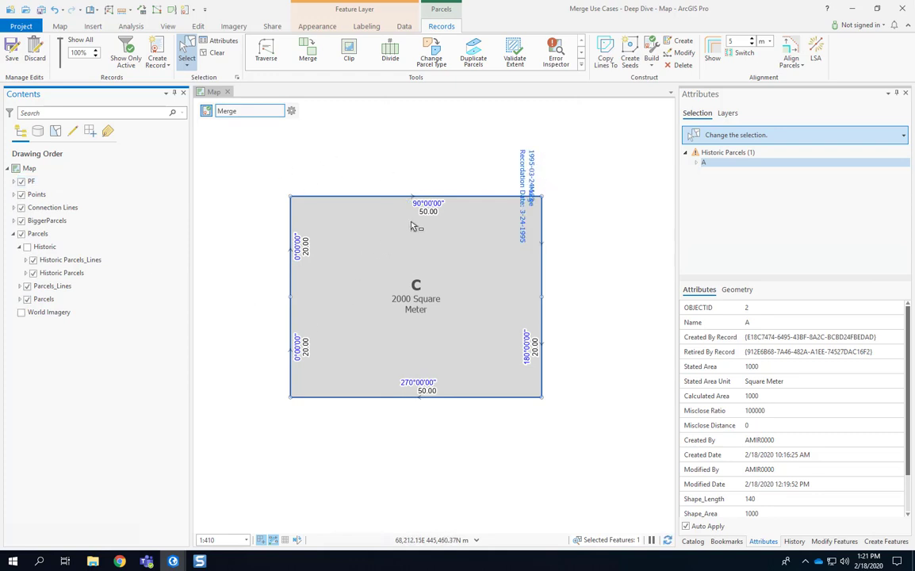
click(21, 182)
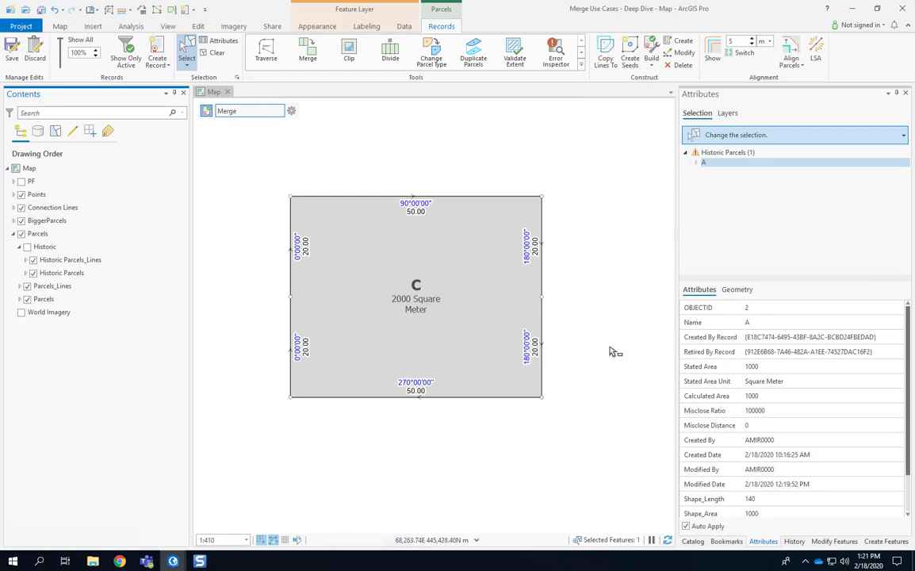
- Bring up Snagit Editor showing the square parcel overlapping a circular parcel
key(alt+Tab)
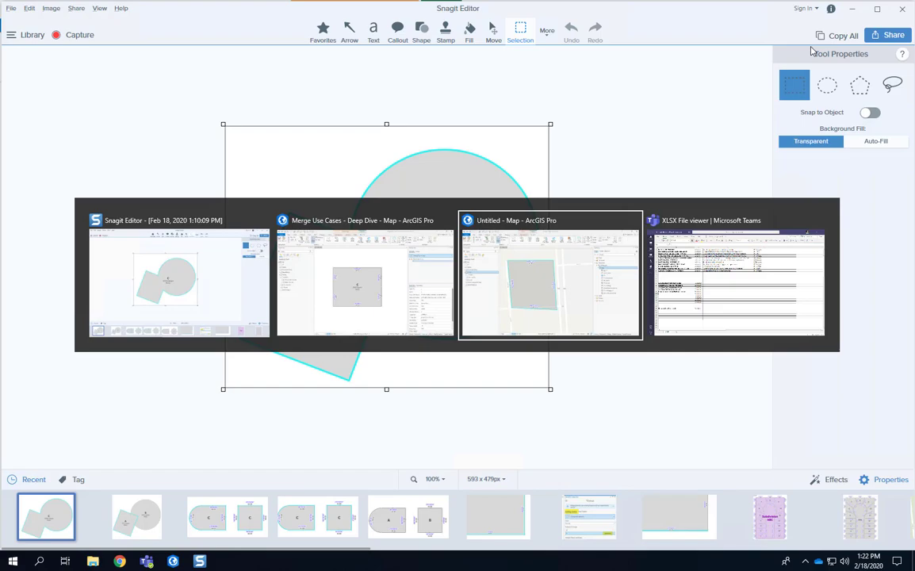
key(alt+Tab)
key(alt+Tab)
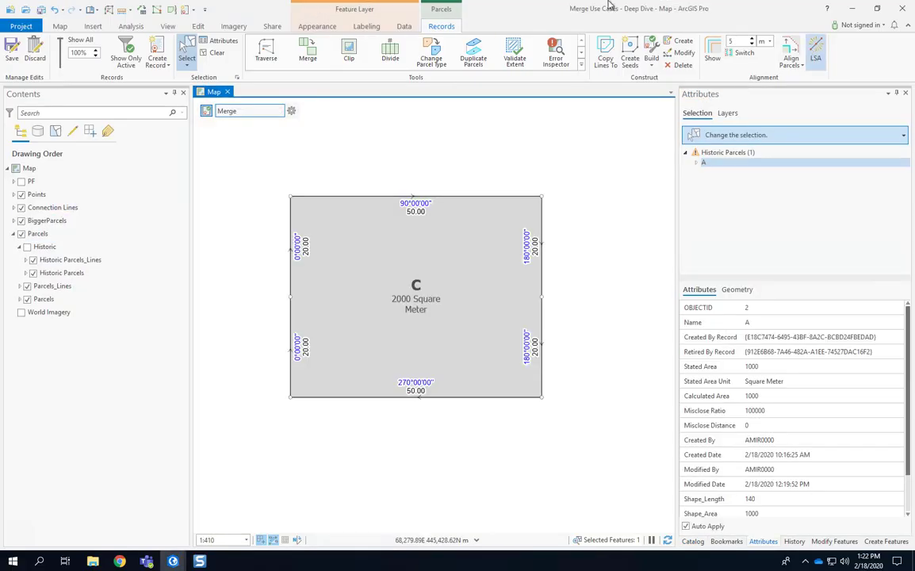
- Return to ArcGIS Pro, go to the Record Driven Into bookmark, and select lots 1–15 and the ROW
click(90, 10)
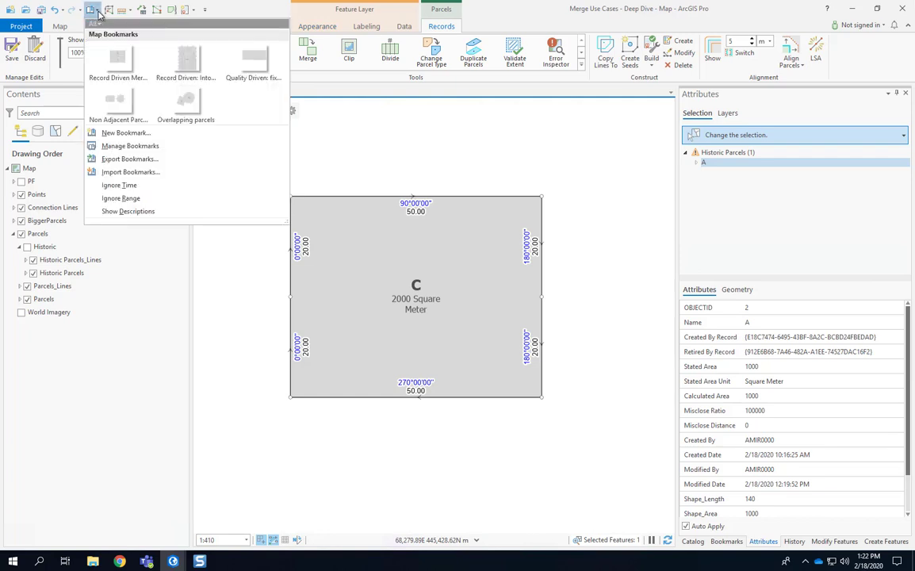
click(190, 63)
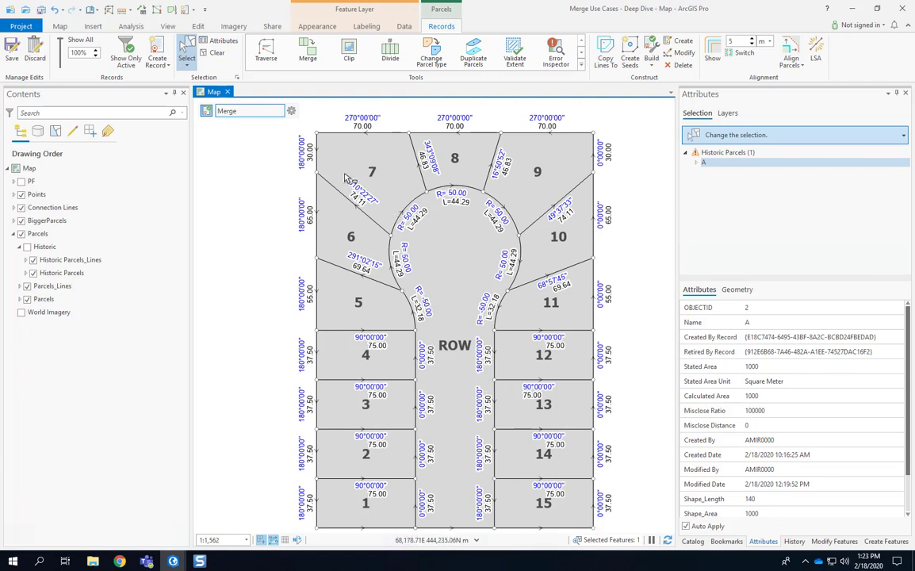
drag(343, 172, 519, 448)
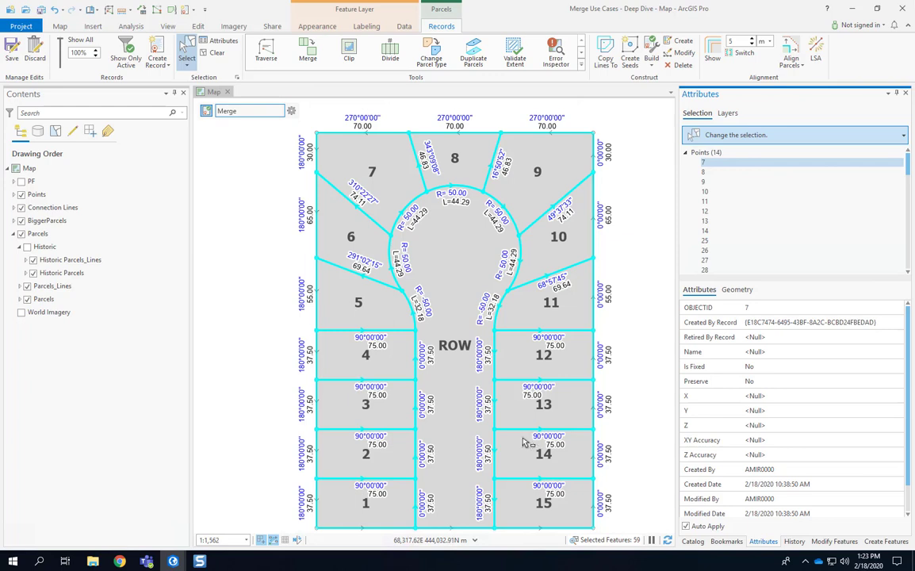
- Merge the selected lots into a new BiggerParcels Parcel named Subdivision ABC
click(308, 52)
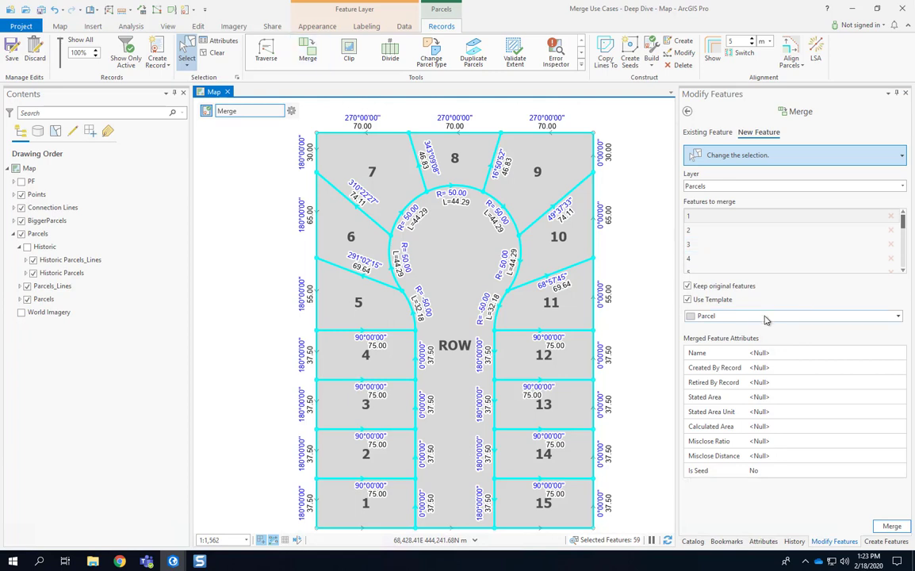
click(764, 316)
click(726, 359)
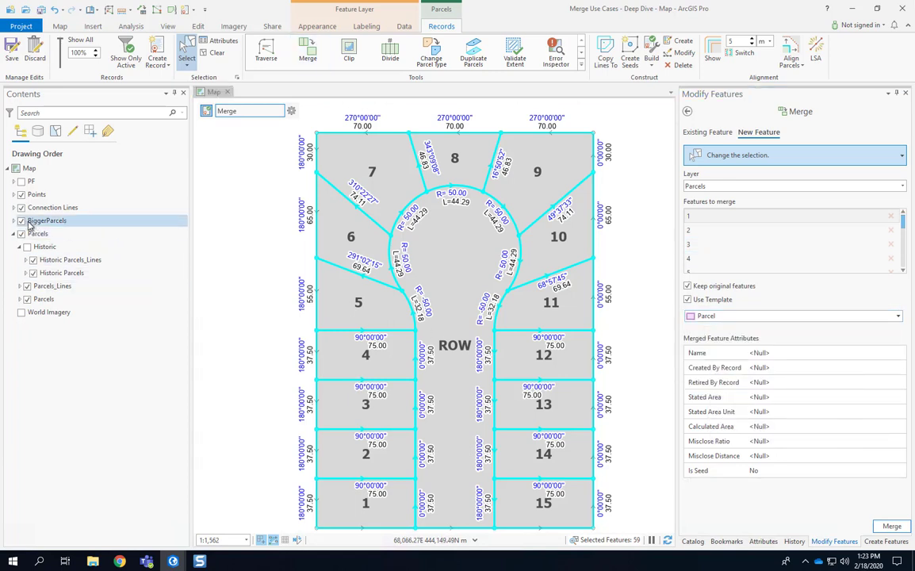
click(763, 355)
text(Subdivision ABC)
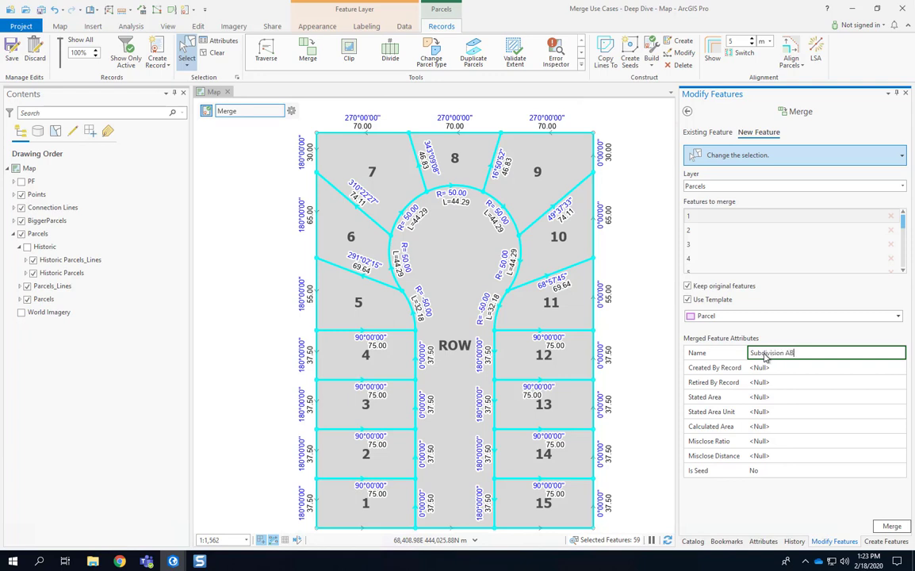
click(891, 527)
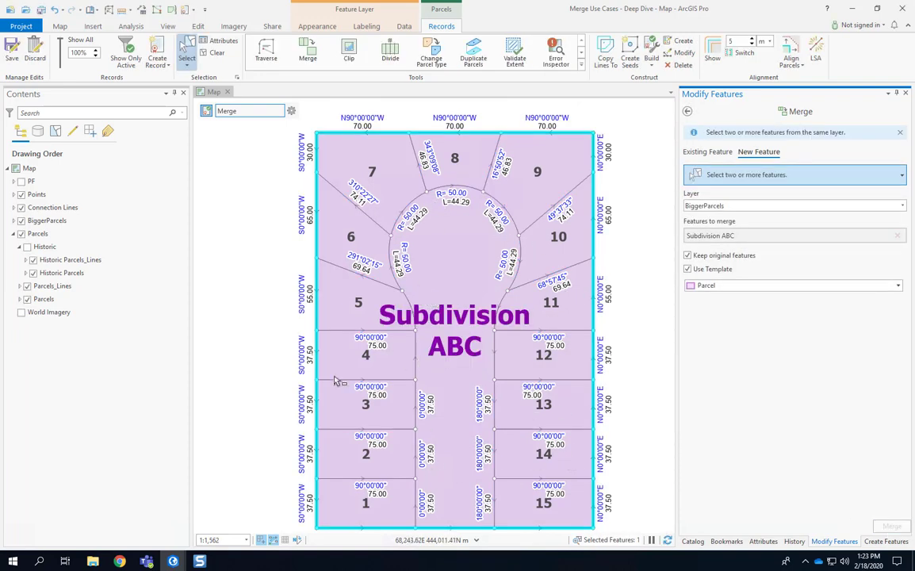
- Toggle the Parcels and BiggerParcels layers to compare Subdivision ABC with the original lots
click(21, 234)
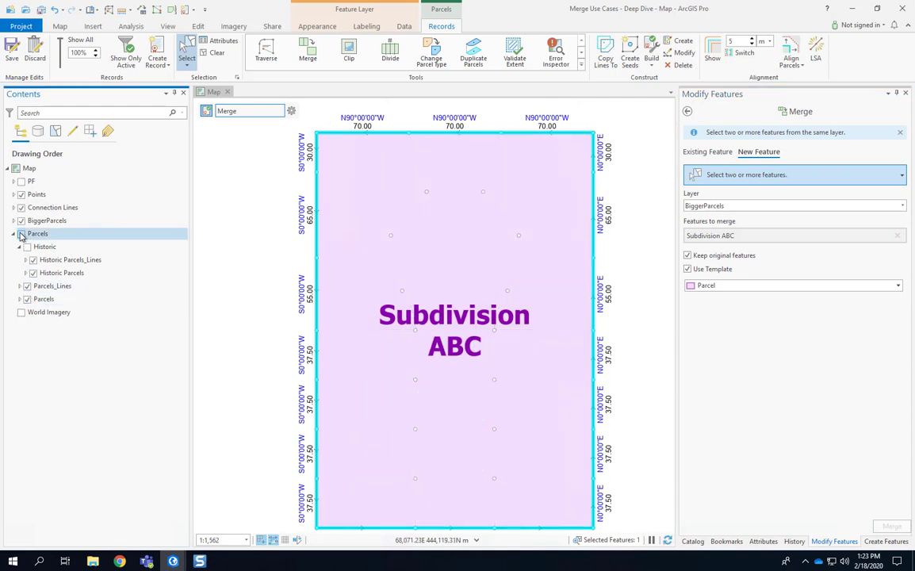
click(21, 234)
click(24, 259)
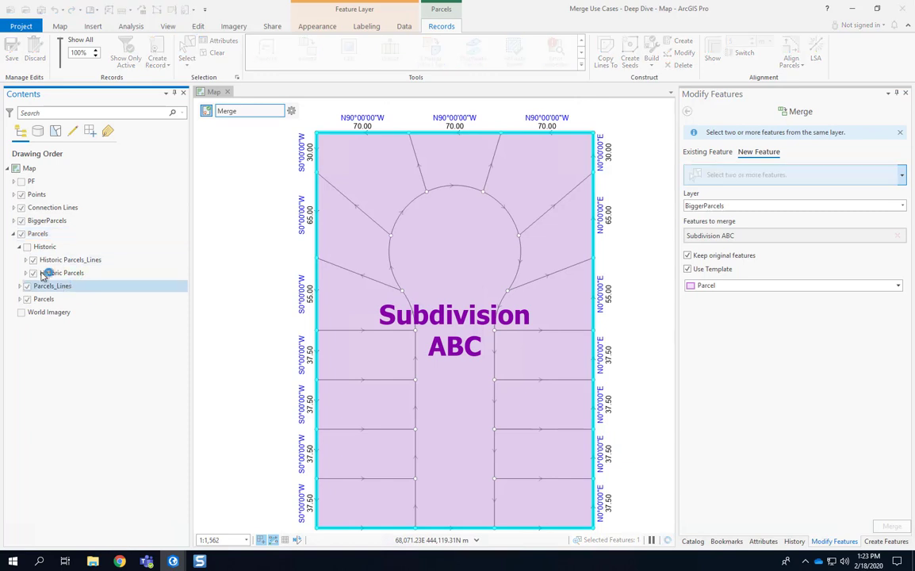
click(25, 234)
click(23, 222)
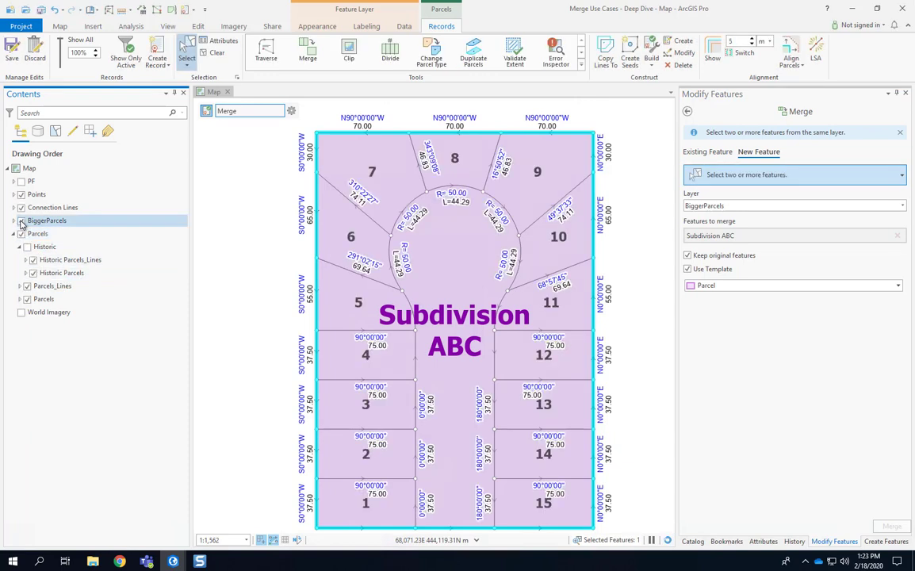
click(22, 221)
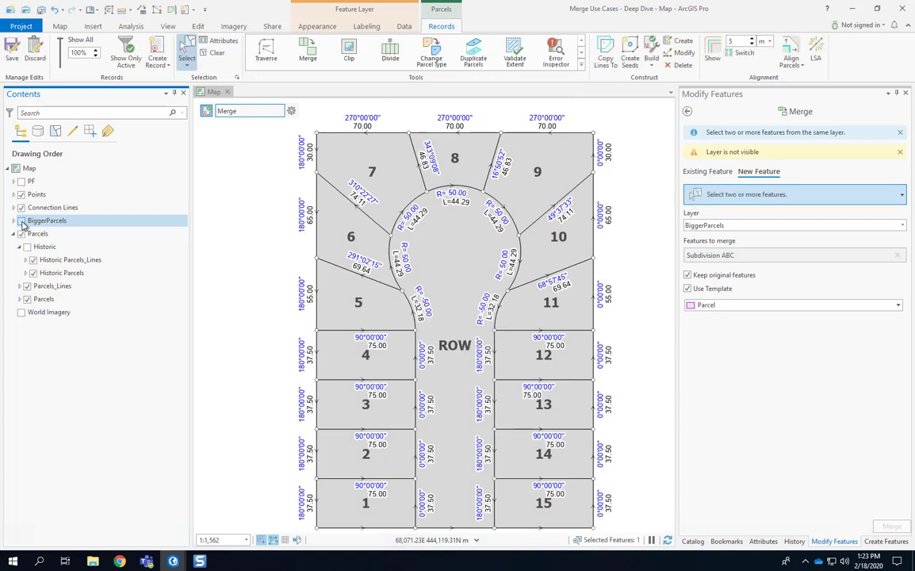
click(22, 221)
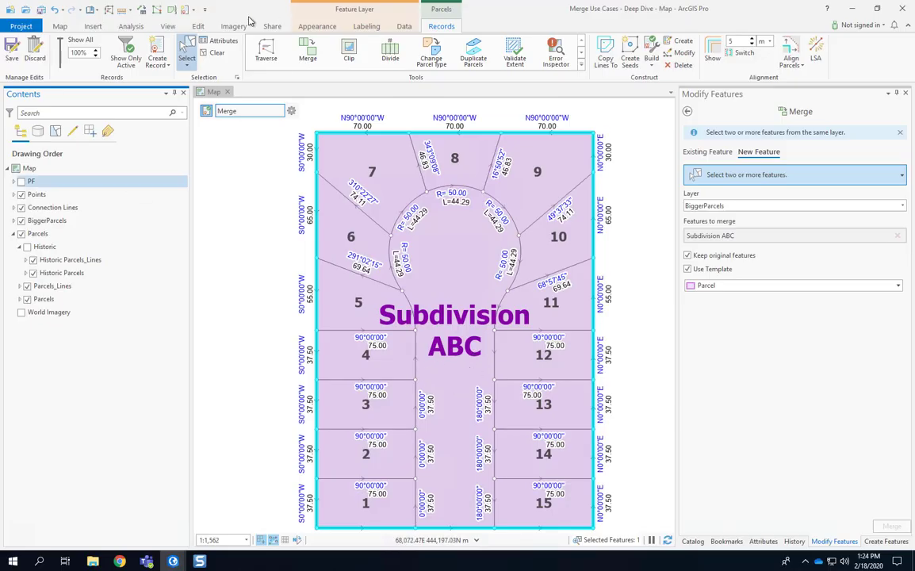
- Go to the parcel A bookmark and select both the sliver parcel 20 and parcel A
click(92, 10)
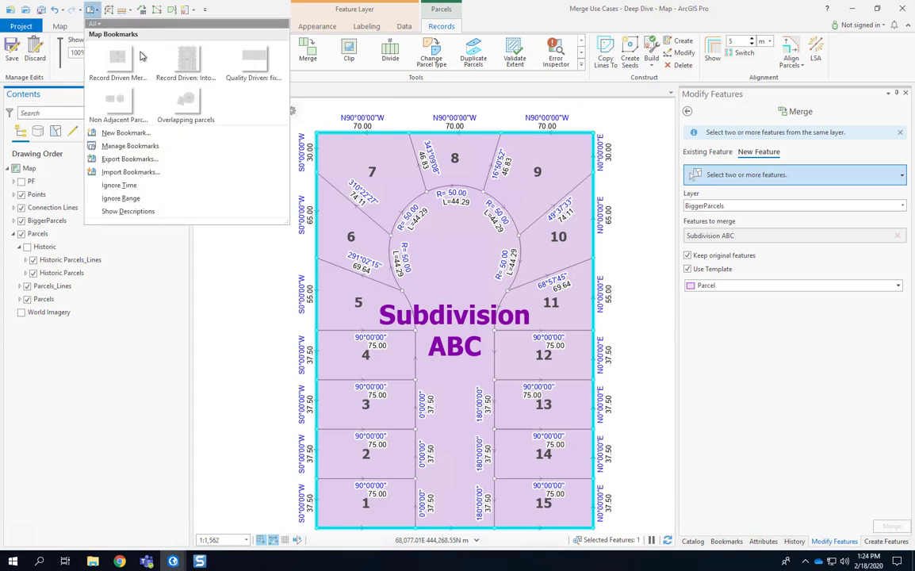
click(252, 59)
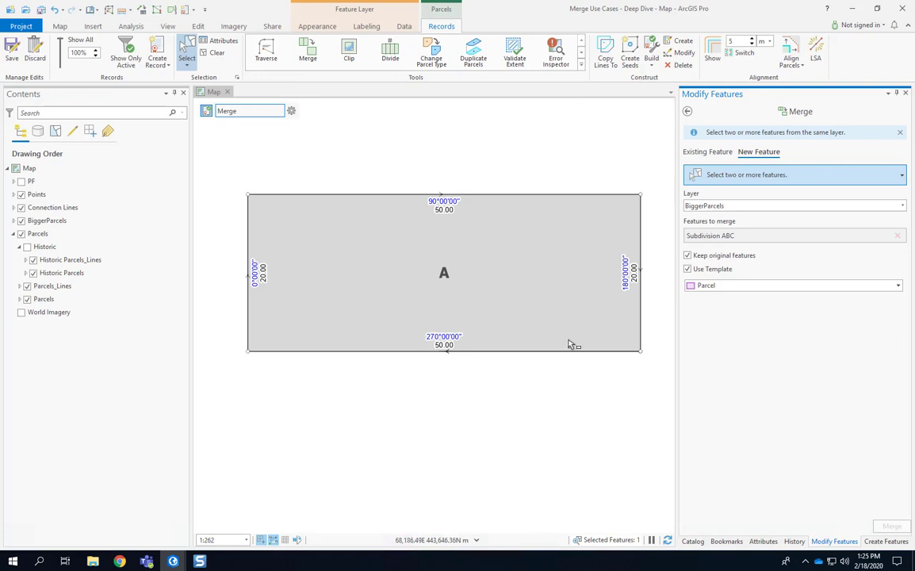
scroll(633, 359, up, 5)
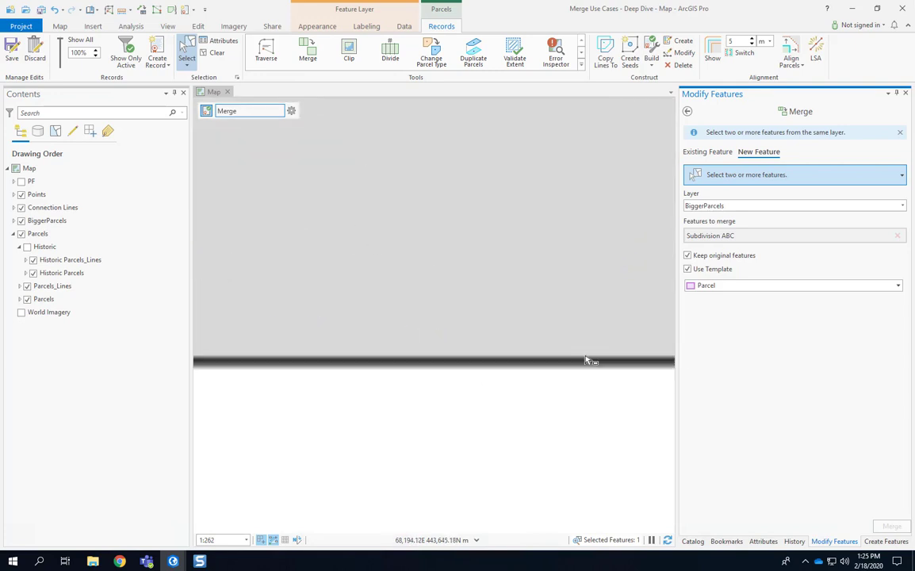
scroll(555, 369, up, 5)
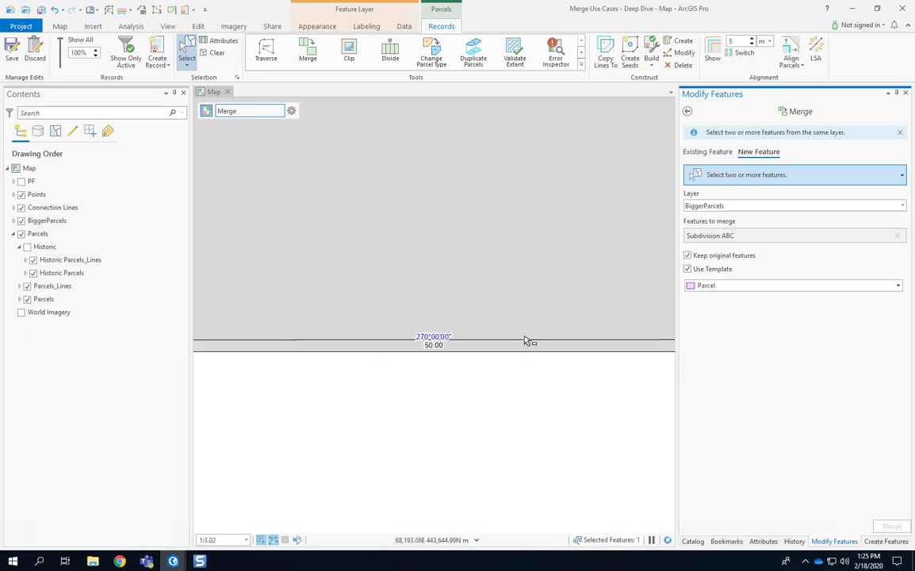
click(515, 345)
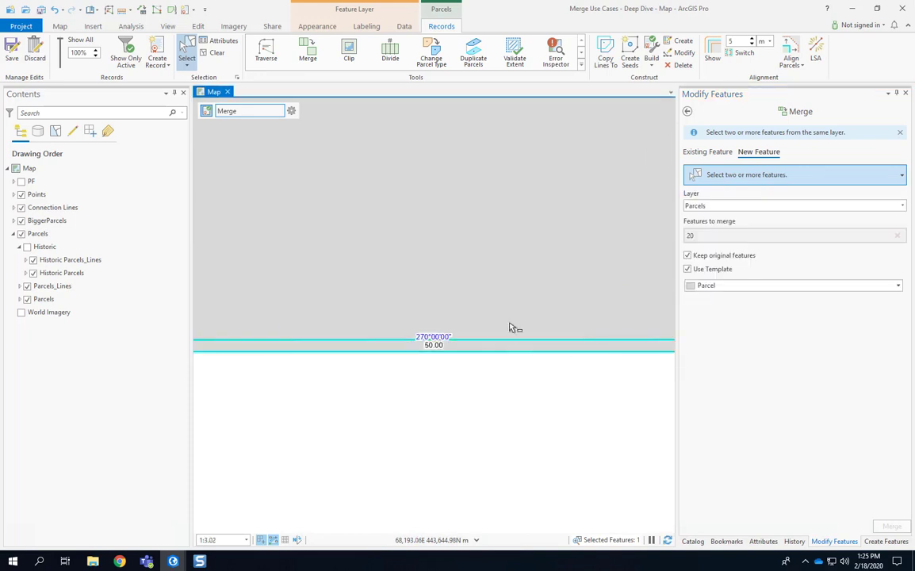
click(496, 366)
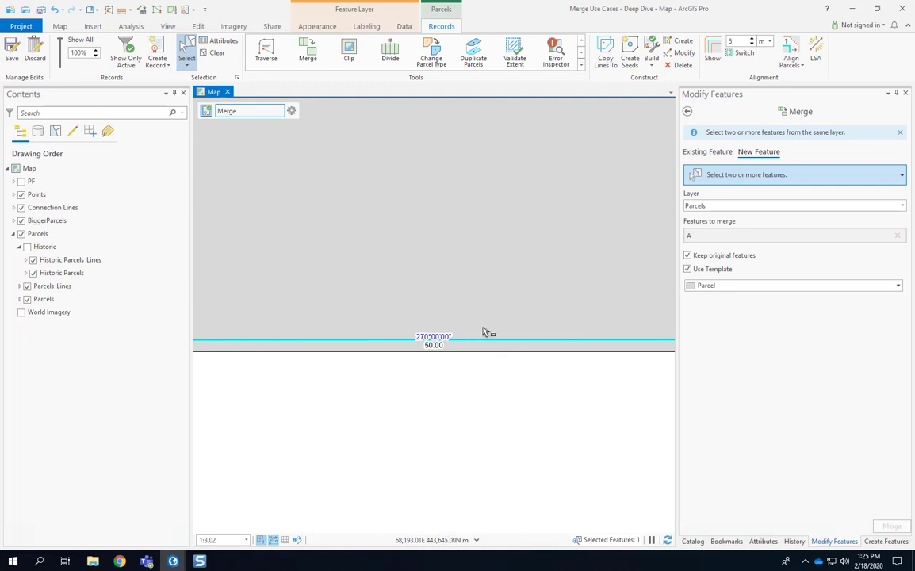
drag(477, 321, 492, 351)
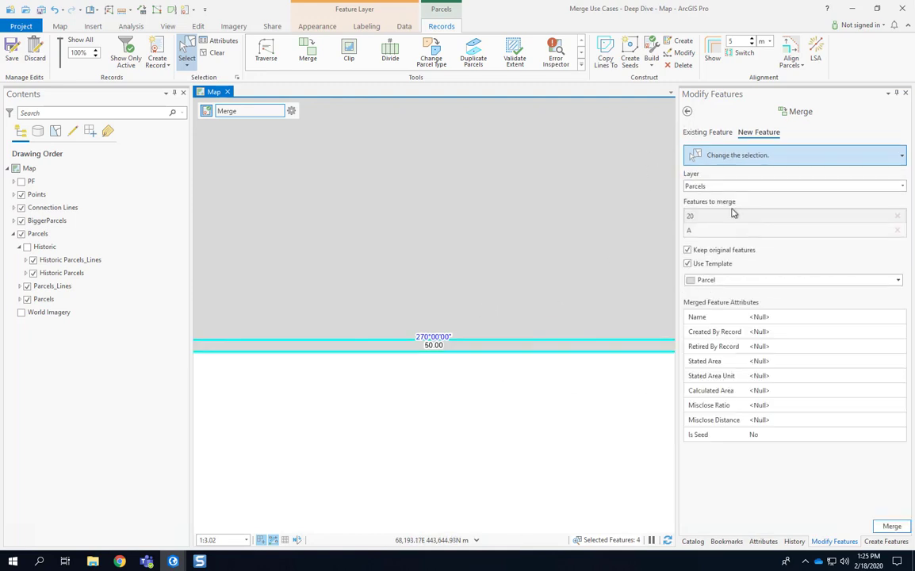
- Merge into the Existing Feature with parcel A preserved, then zoom out to view A
click(704, 133)
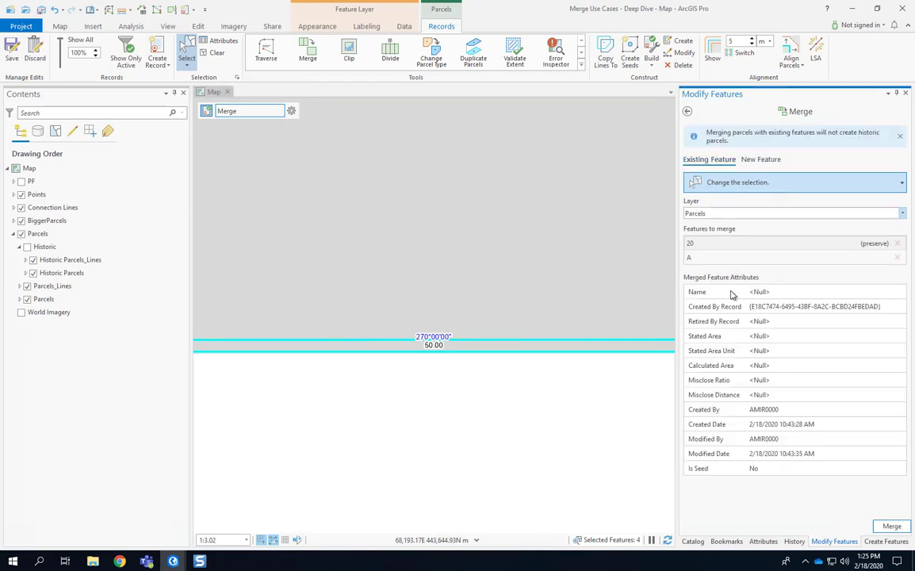
click(819, 260)
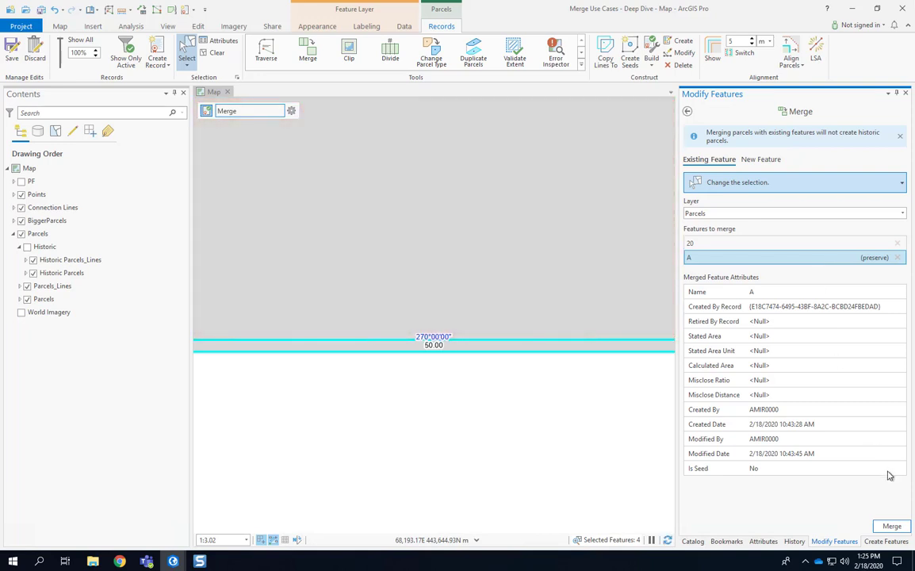
click(892, 525)
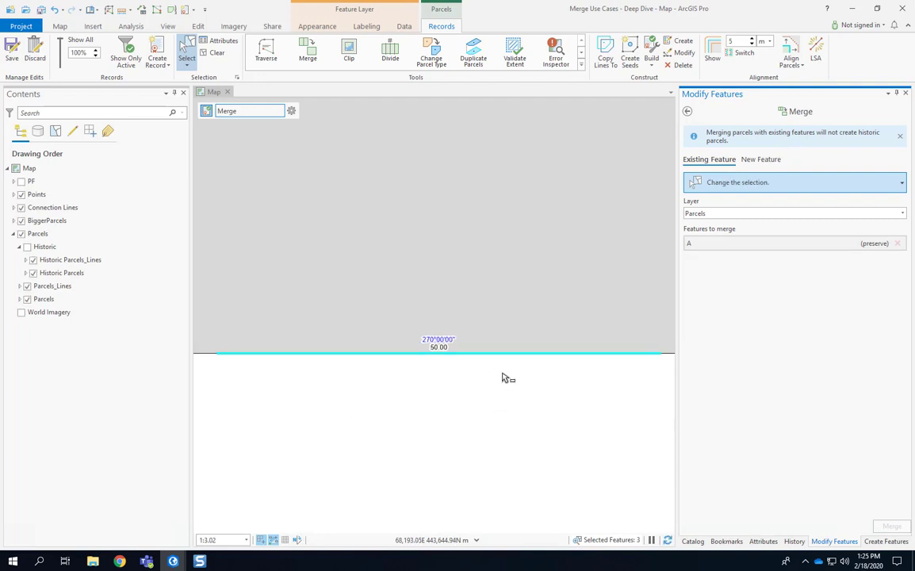
scroll(479, 360, down, 3)
scroll(505, 375, down, 5)
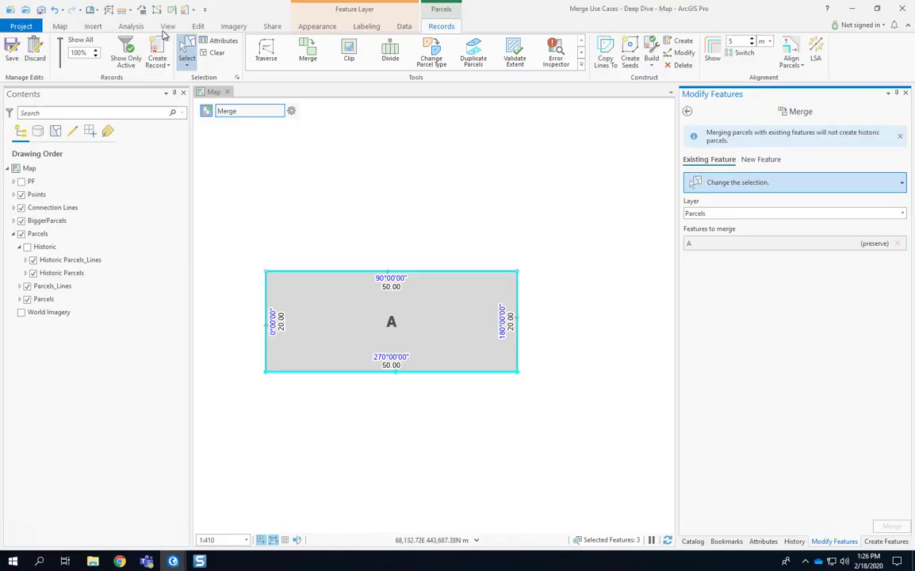
- Go to the Non Adjacent Parcels bookmark and select the separate parcels A and B
click(89, 10)
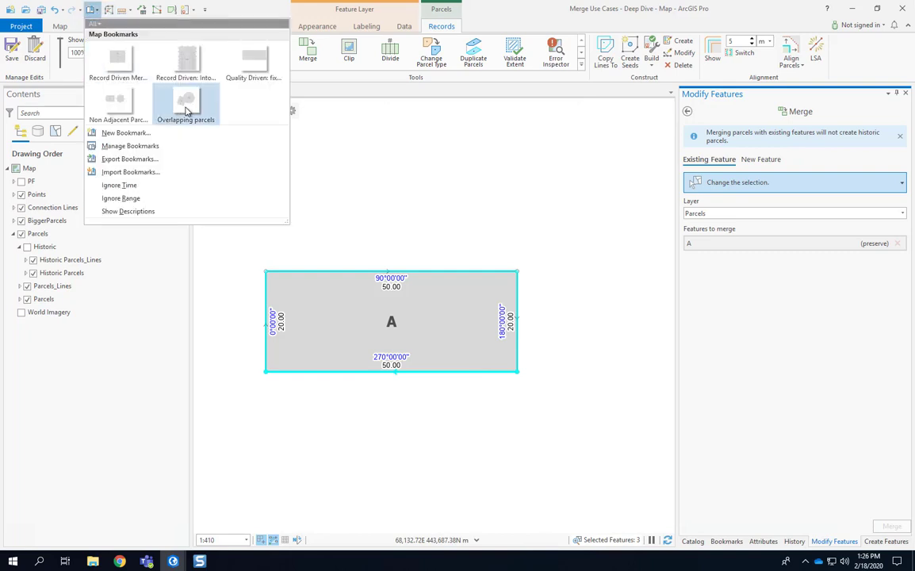
click(187, 109)
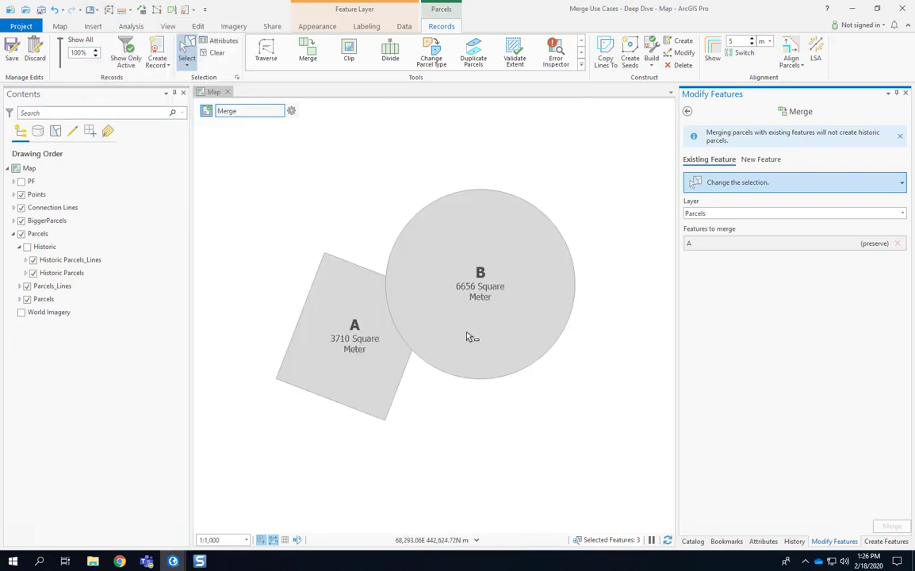
click(91, 10)
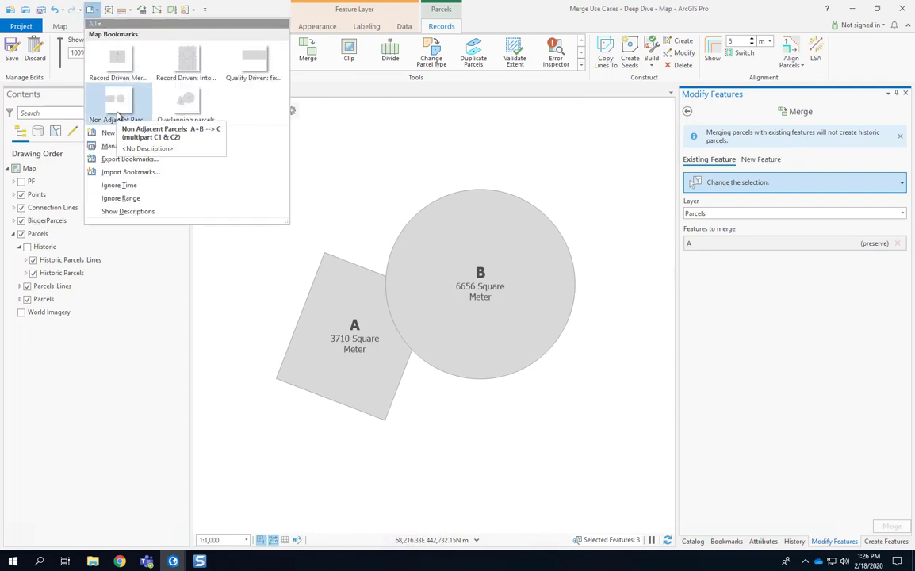
click(115, 99)
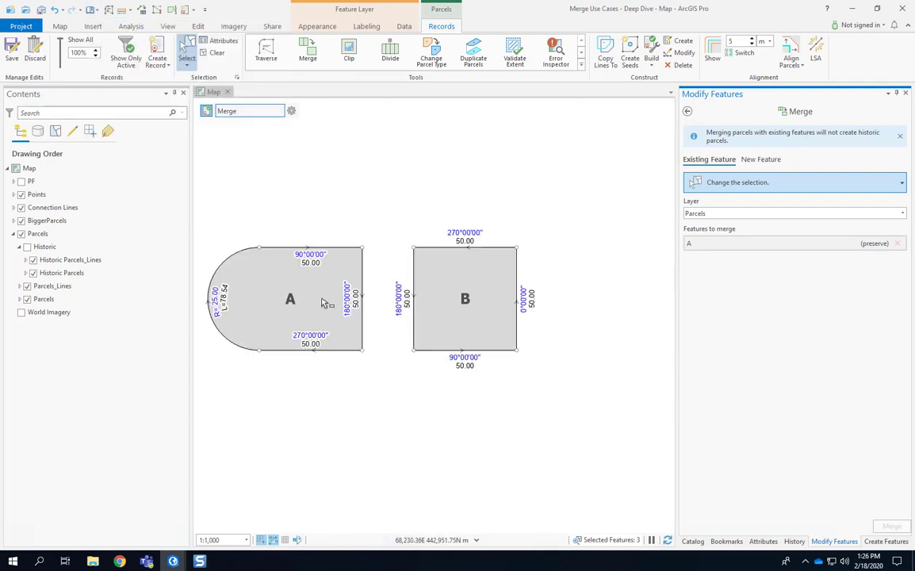
mouse_move(295, 274)
mouse_down()
mouse_move(492, 347)
mouse_move(465, 341)
mouse_up()
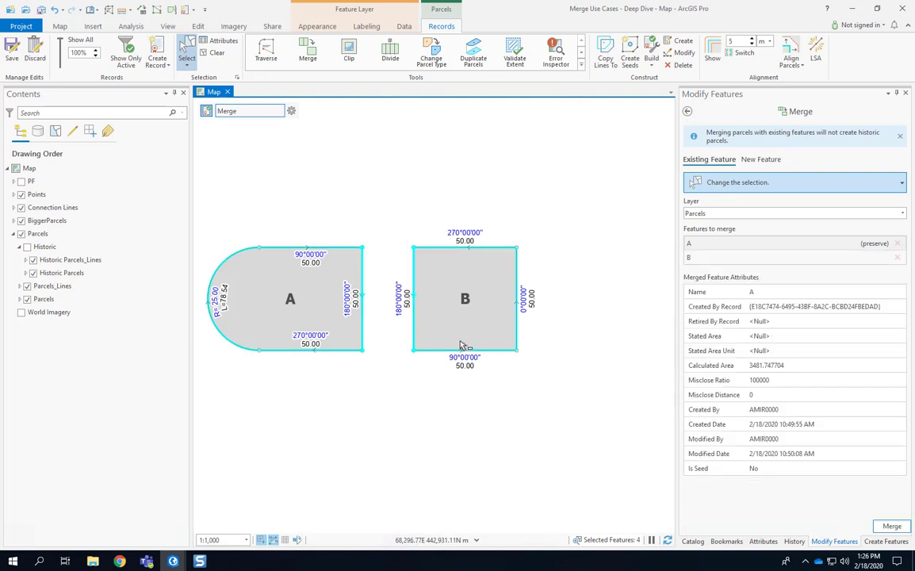
- Merge them as a New Feature into multipart parcel C
click(759, 159)
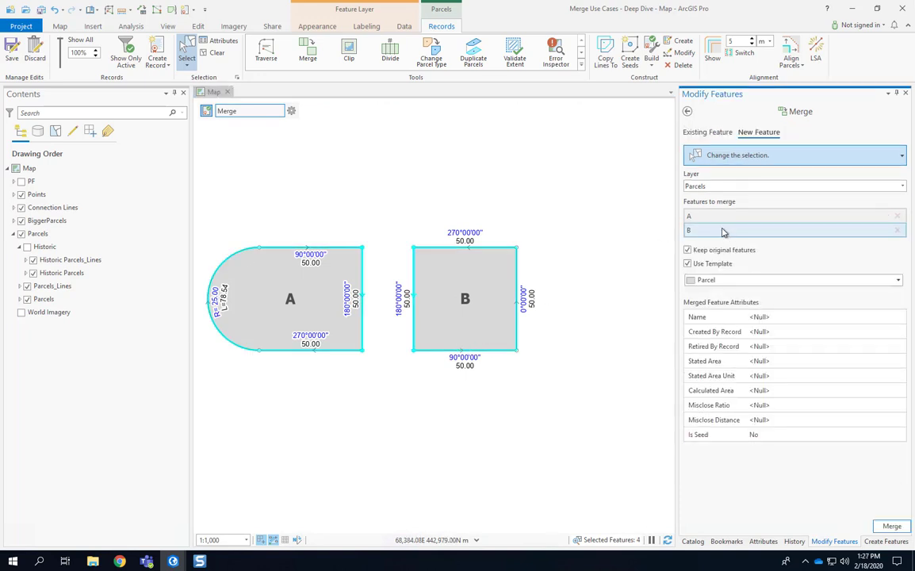
click(776, 317)
text(C)
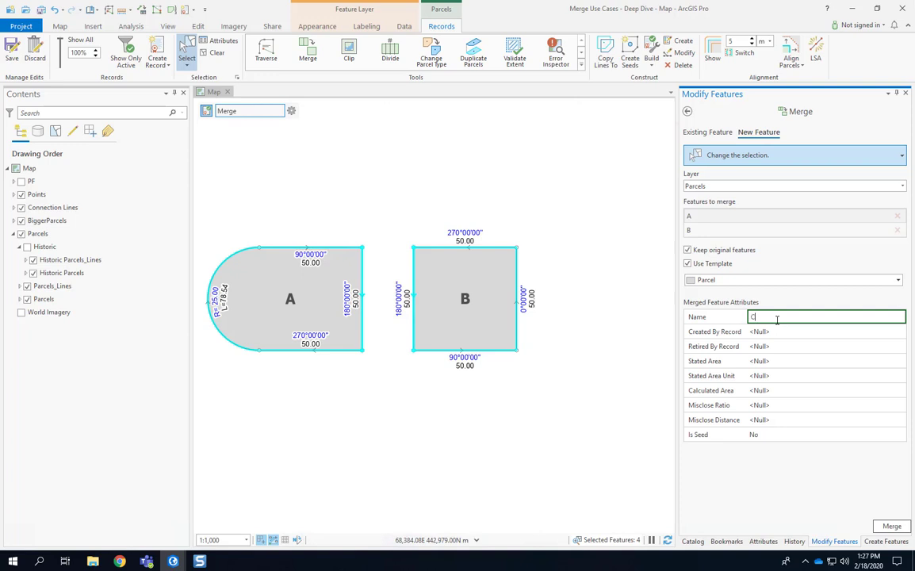
click(892, 526)
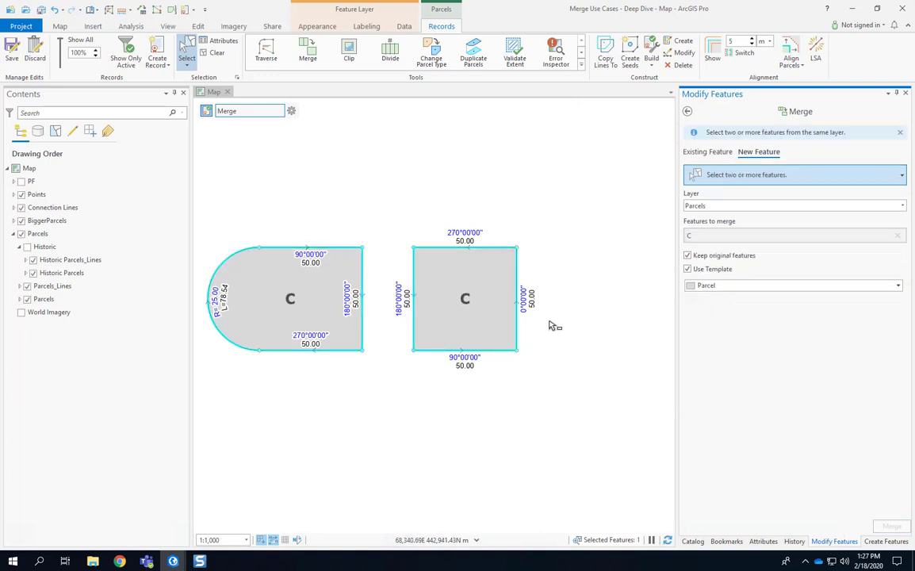
click(27, 248)
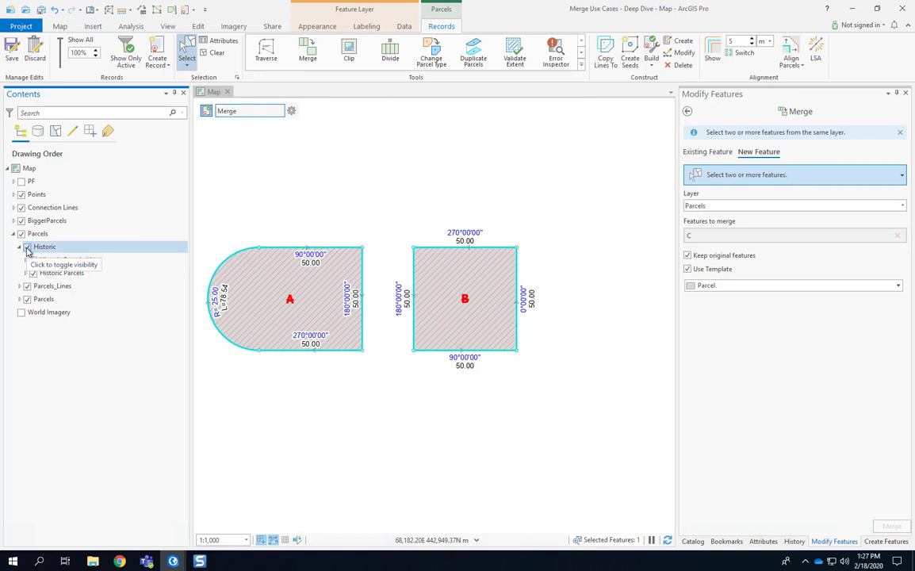
click(27, 247)
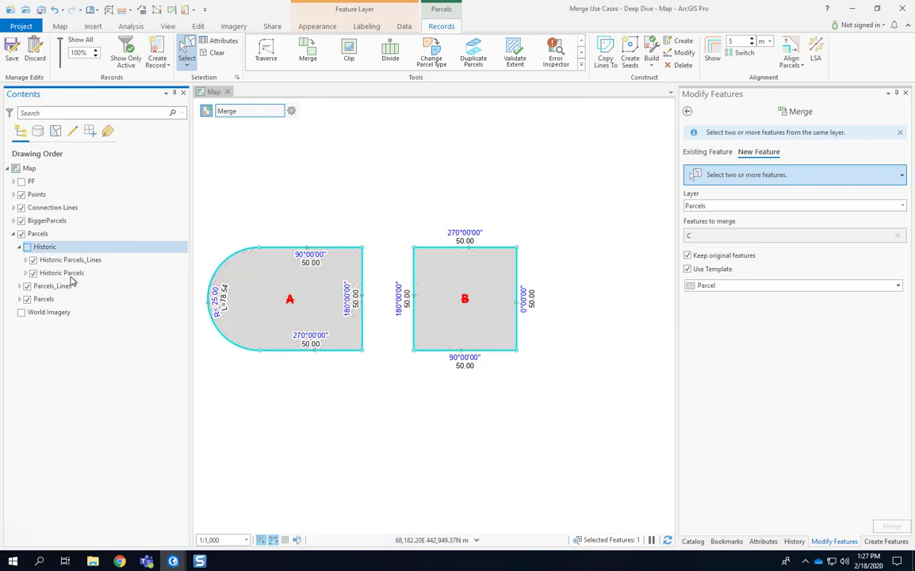
click(504, 420)
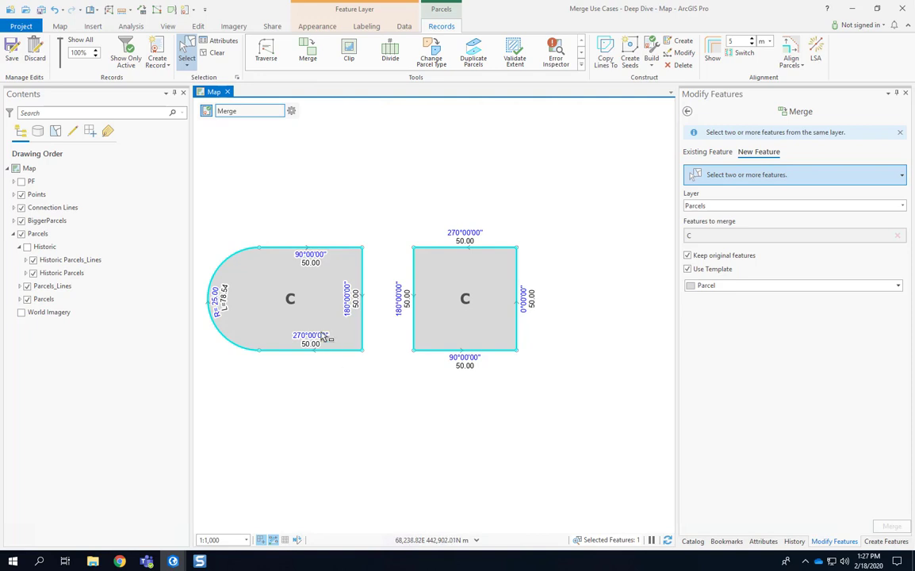
ctrl+click(316, 314)
click(316, 314)
- Go to the Overlapping parcels bookmark and select square parcel A and circular parcel B
click(90, 9)
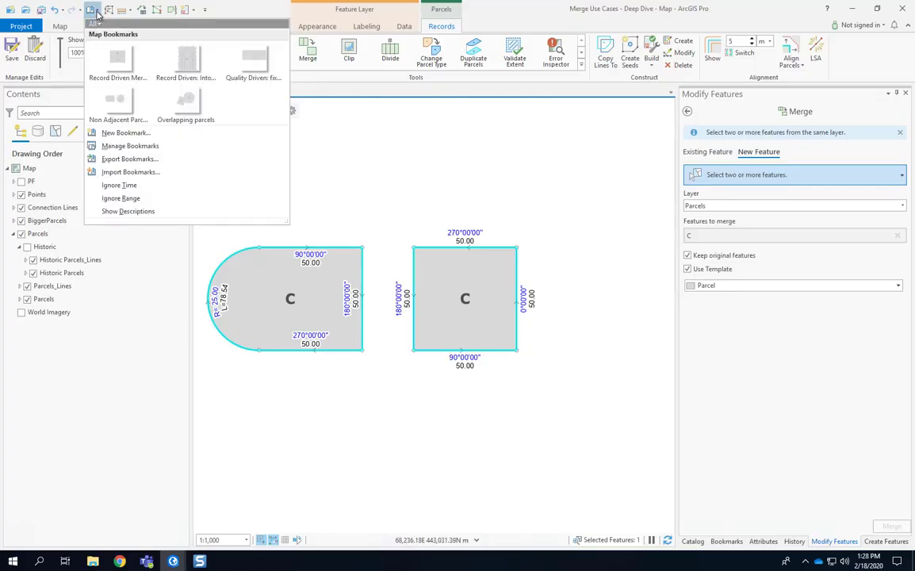
click(186, 103)
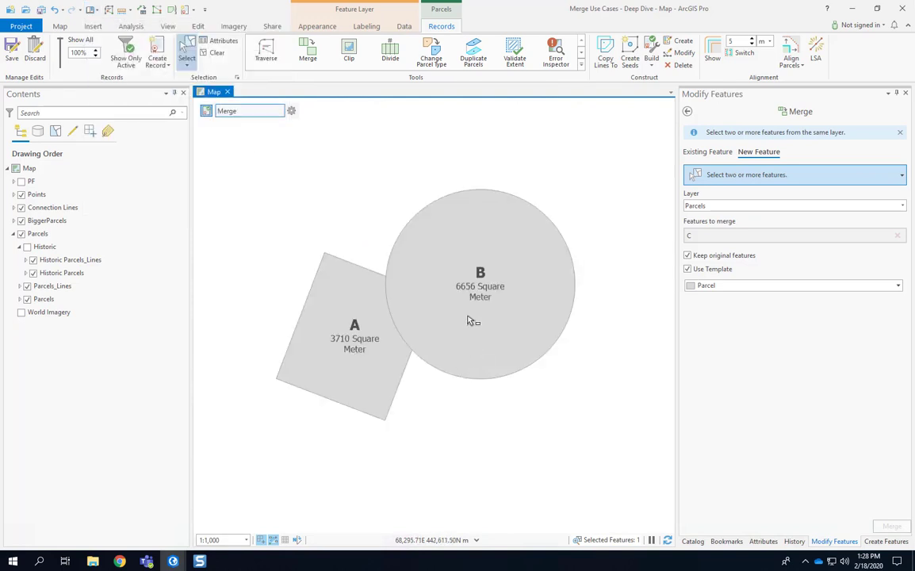
click(351, 376)
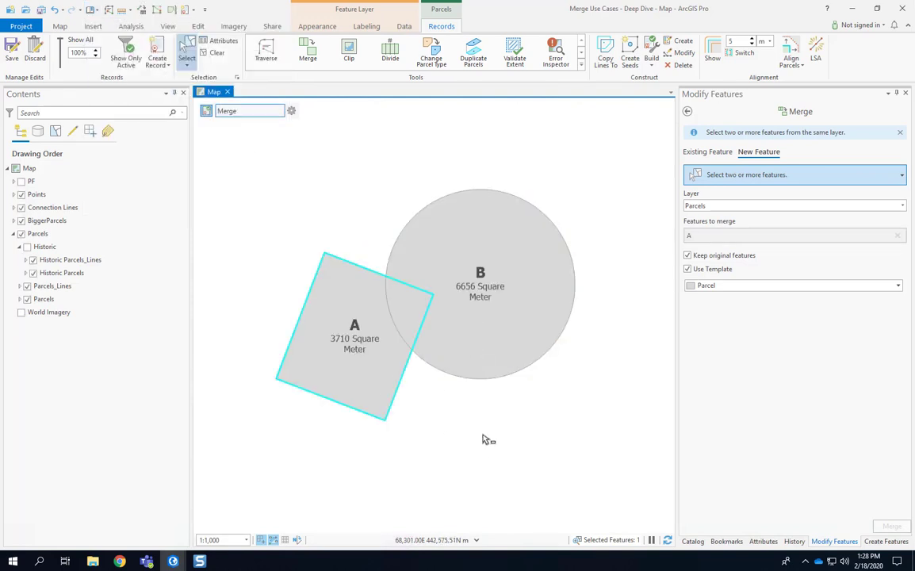
click(472, 331)
click(371, 305)
shift+click(467, 369)
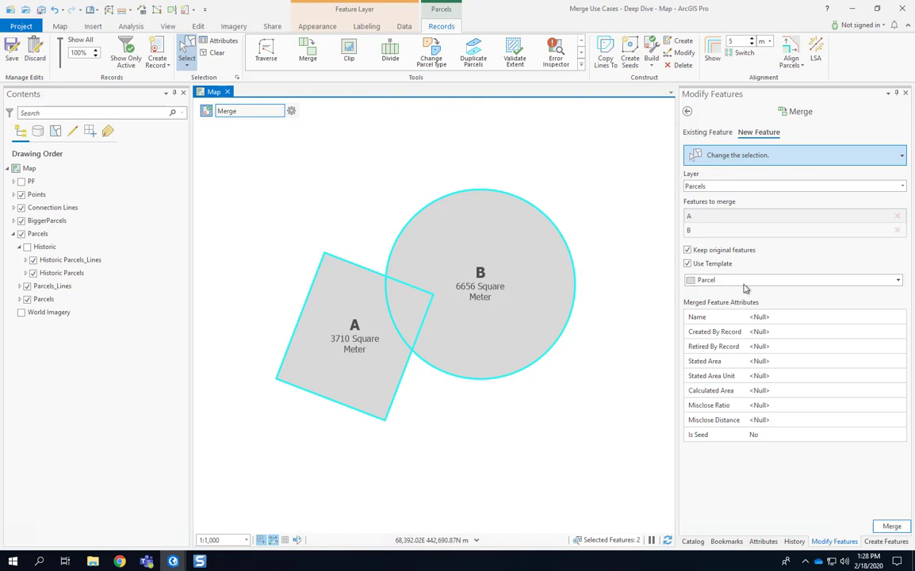
- Merge them into new parcel C of 10366 square meters, briefly showing the historic parcels
click(759, 319)
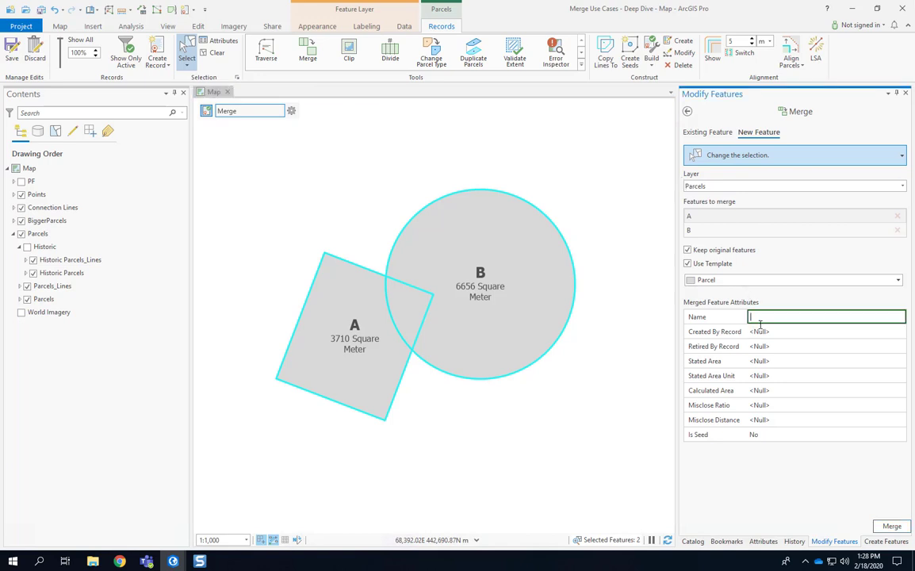
click(890, 526)
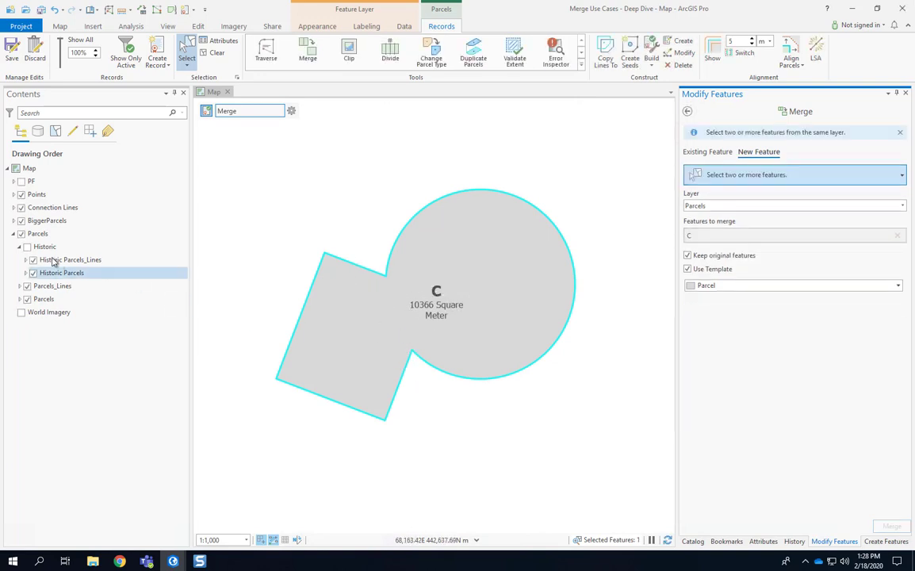
click(28, 247)
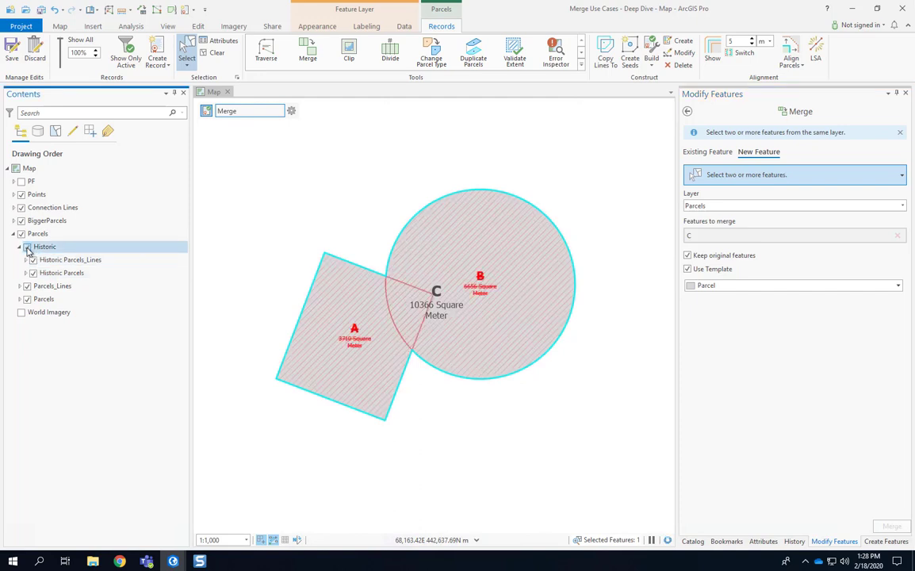
click(27, 248)
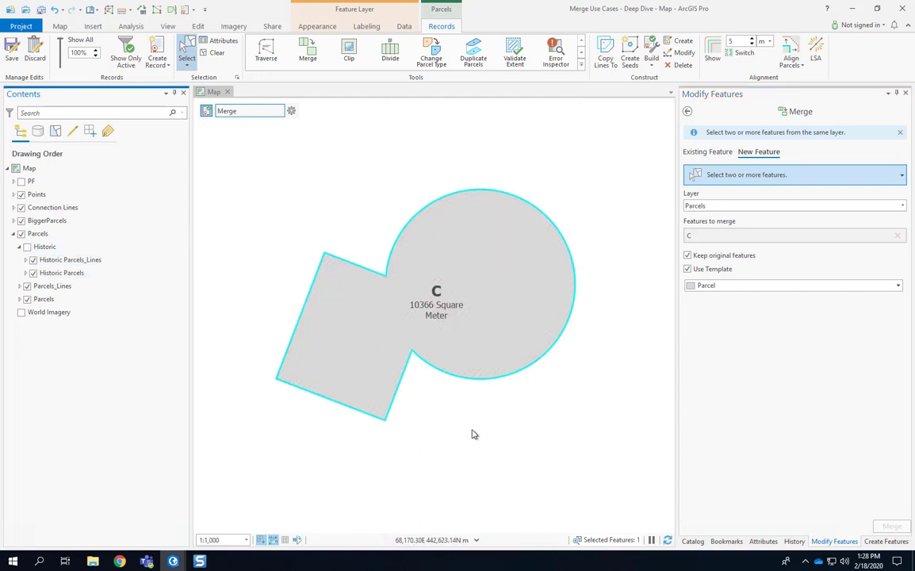